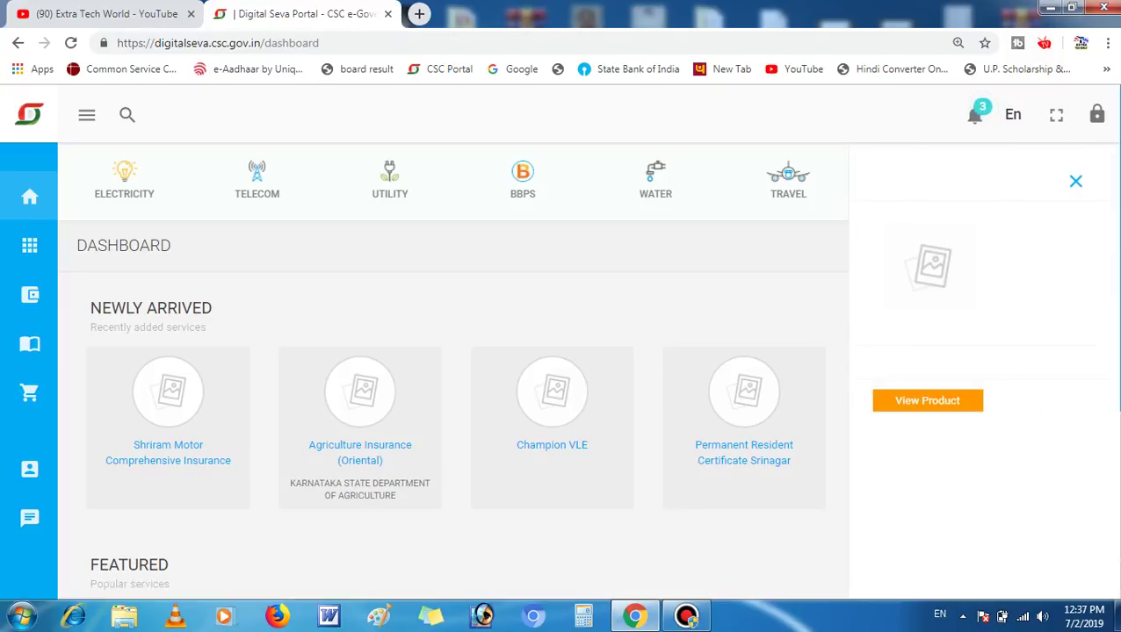
- Open the store from the portal dashboard's product link and bring up the Champion VLE (Block) registration form
left_click(927, 401)
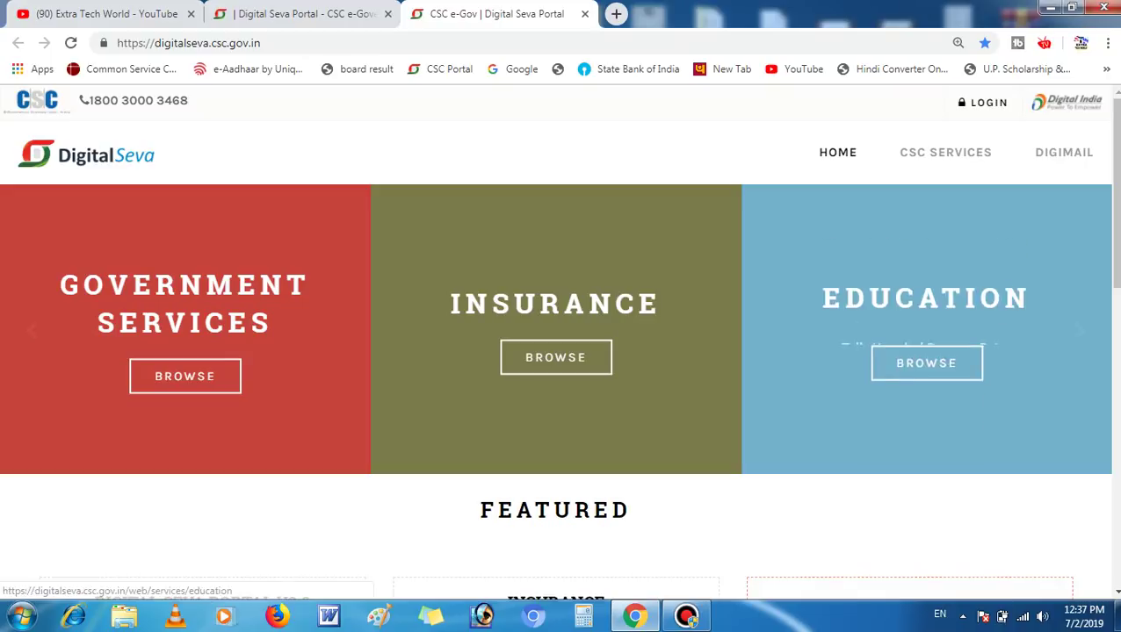
left_click(925, 358)
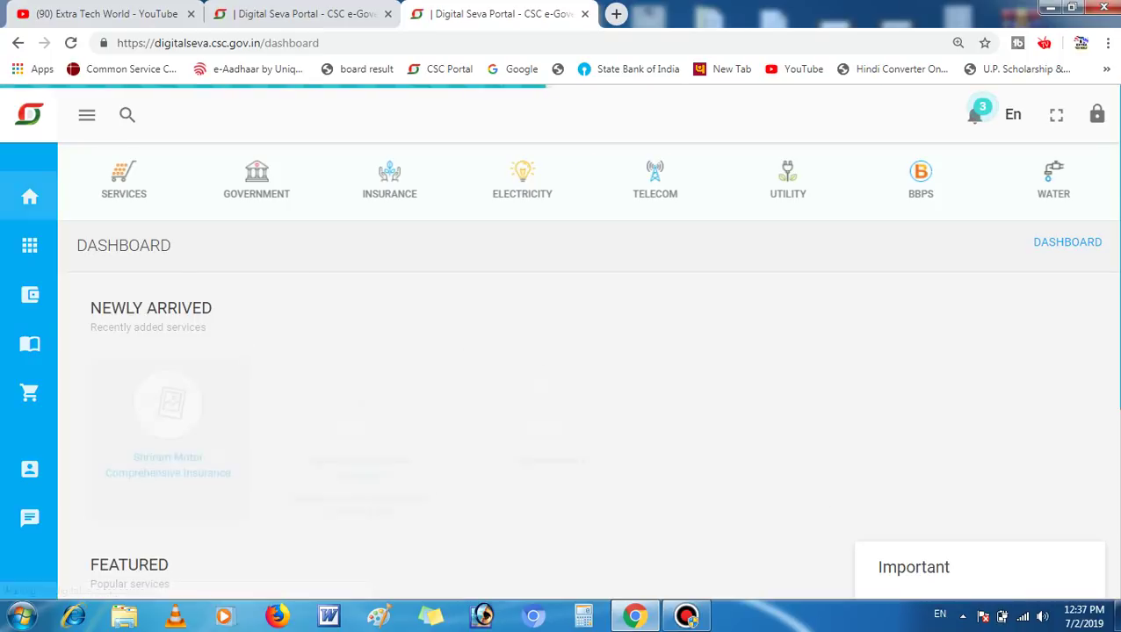
left_click(1001, 404)
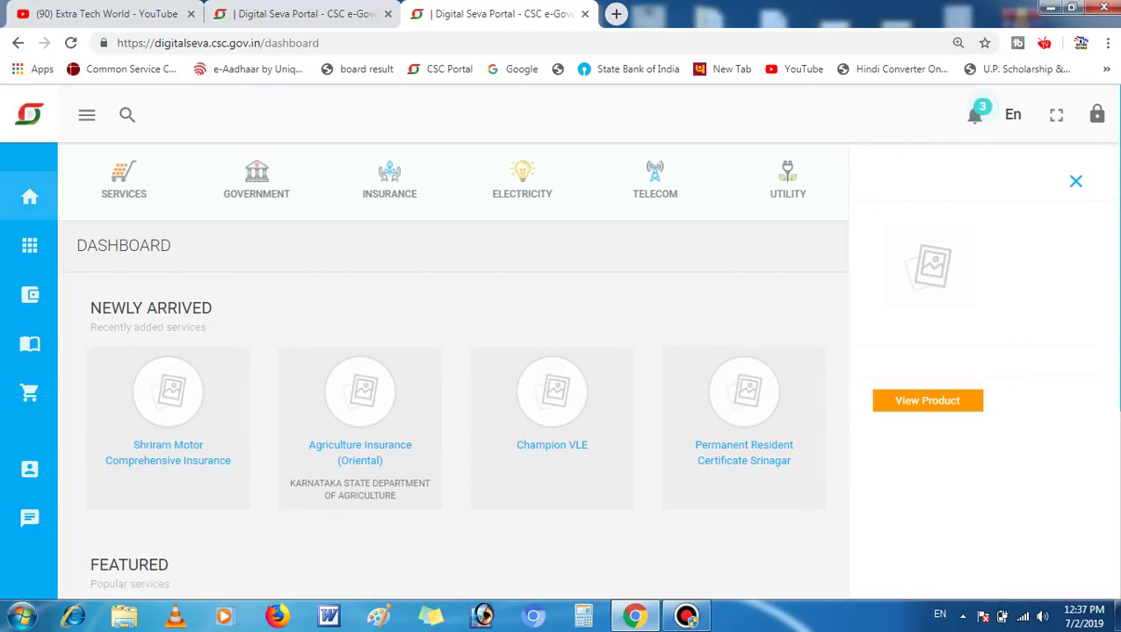
left_click(927, 401)
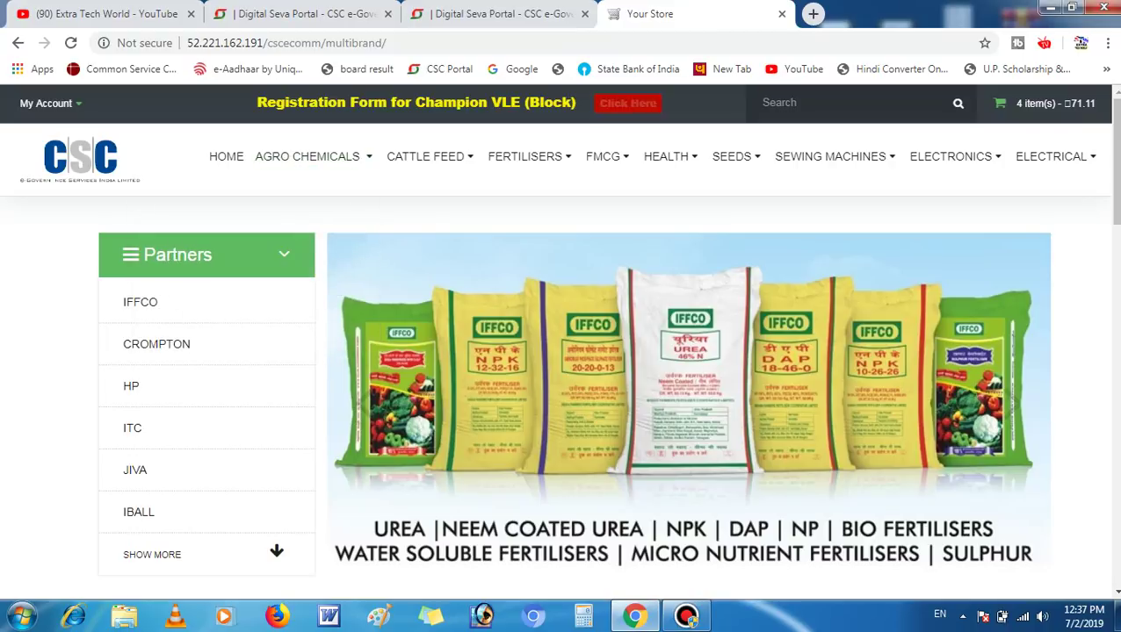
left_click(627, 102)
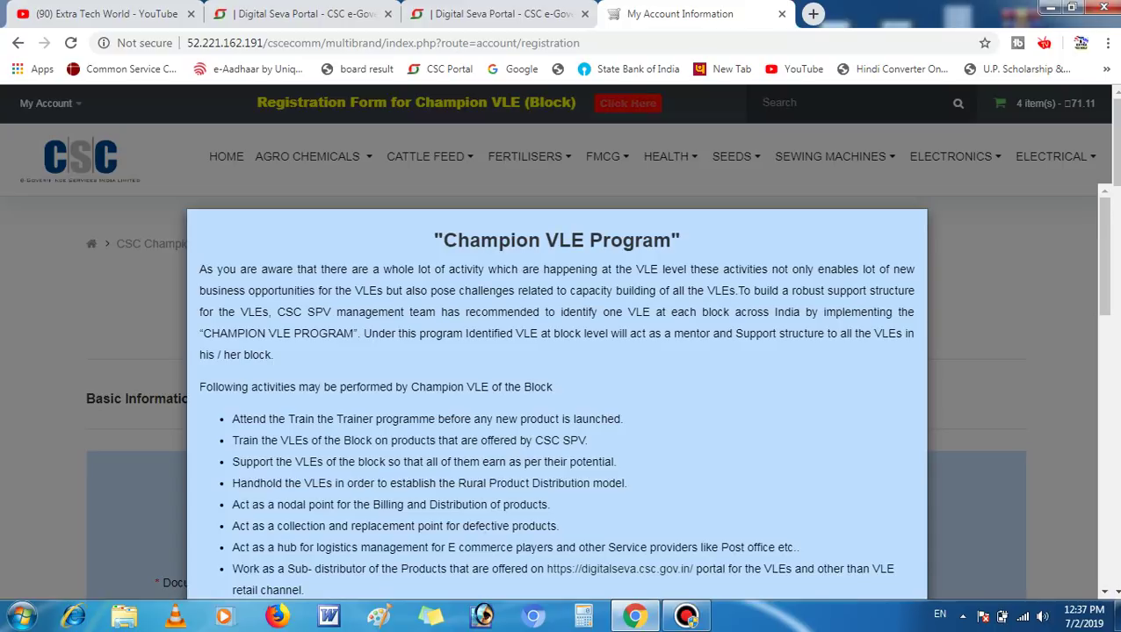
- Copy the full Champion VLE Program notice and translate it into Hindi with Google Translate at translate.google.com
left_click_drag(434, 239, 614, 595)
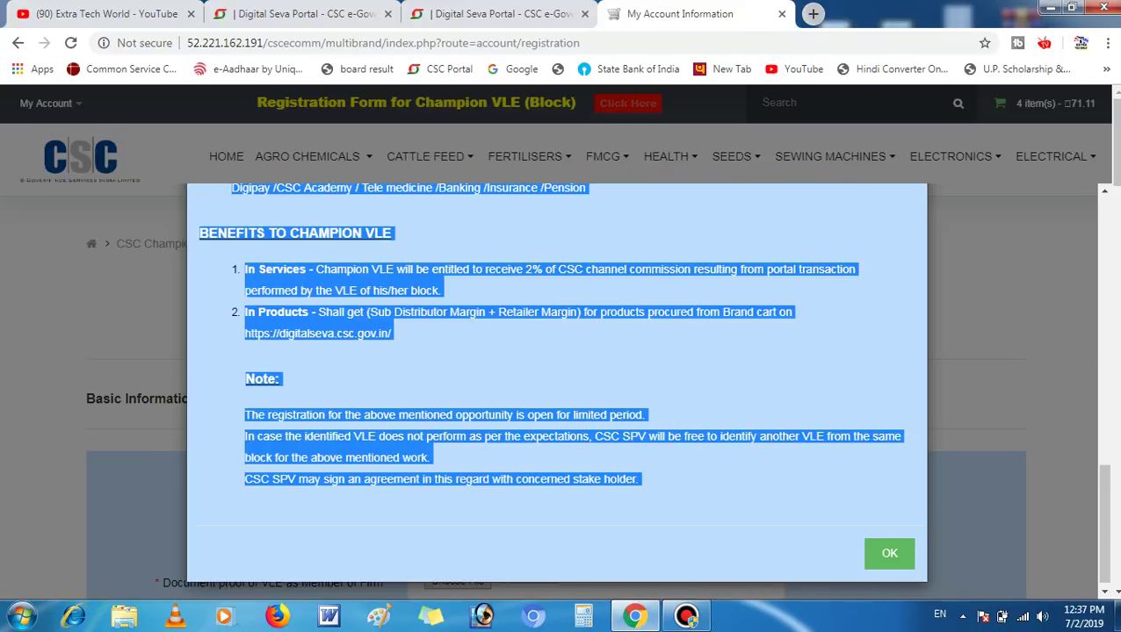
key("ctrl+t")
type("translate.google.com")
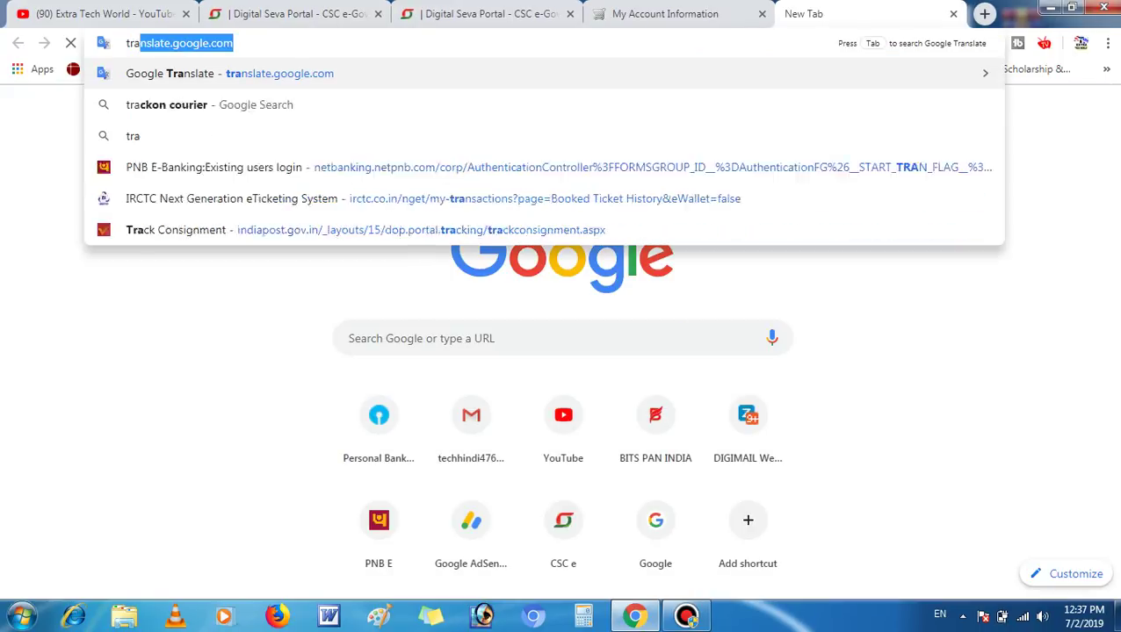
key("Return")
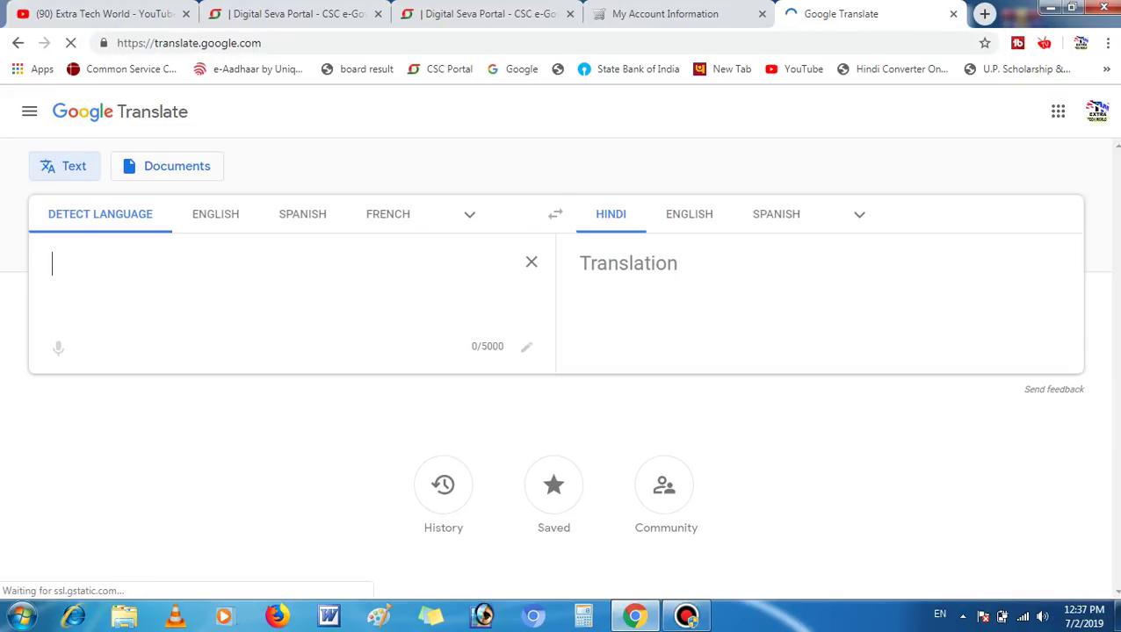
key("ctrl+v")
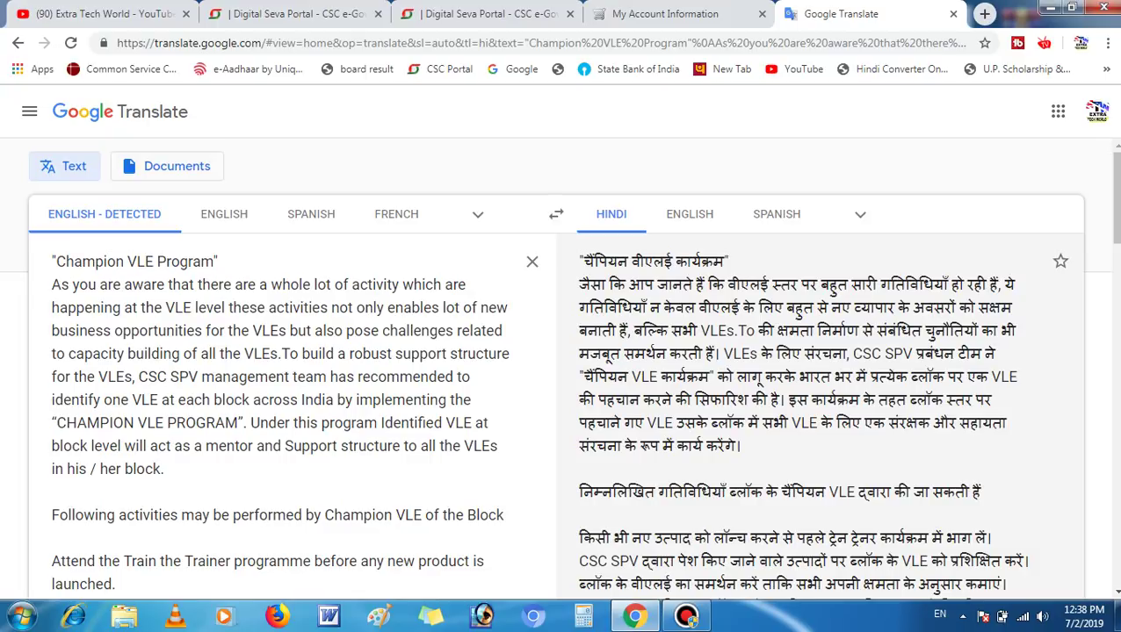
- Read the Champion VLE activities in the Hindi translation, closing the Windows colour scheme prompts
left_click(824, 423)
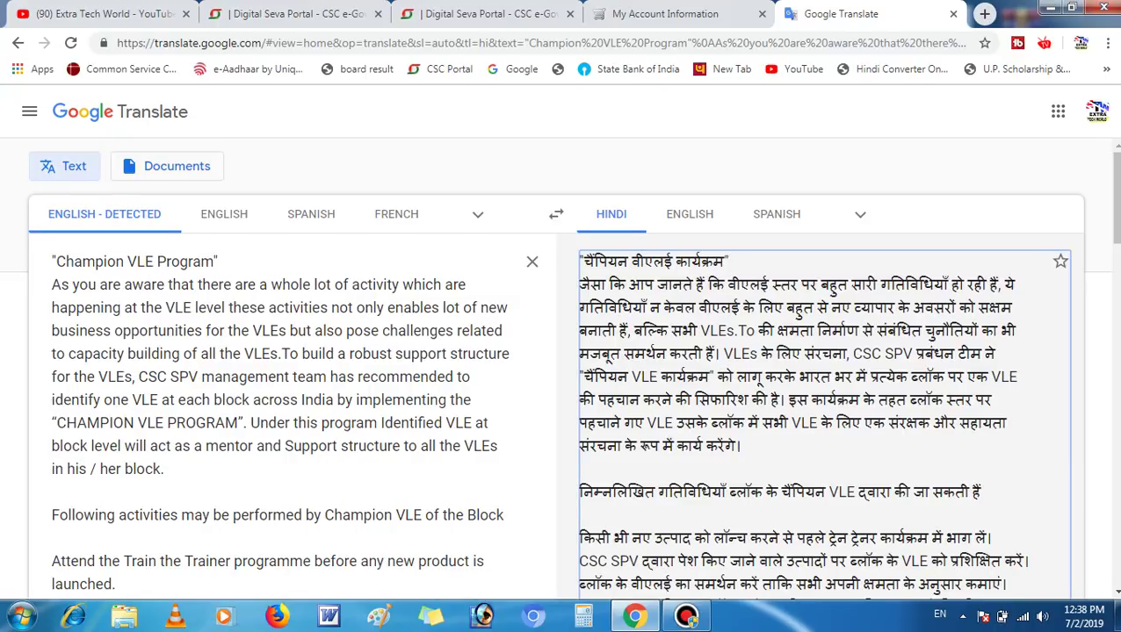
scroll(560, 369, "down", 5)
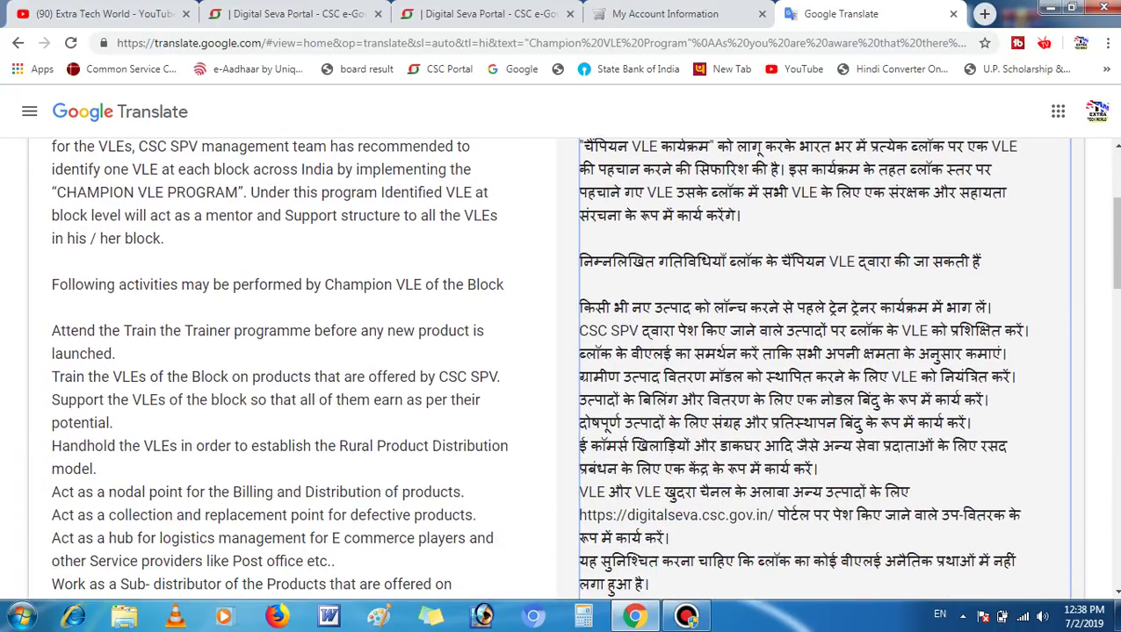
scroll(561, 368, "down", 2)
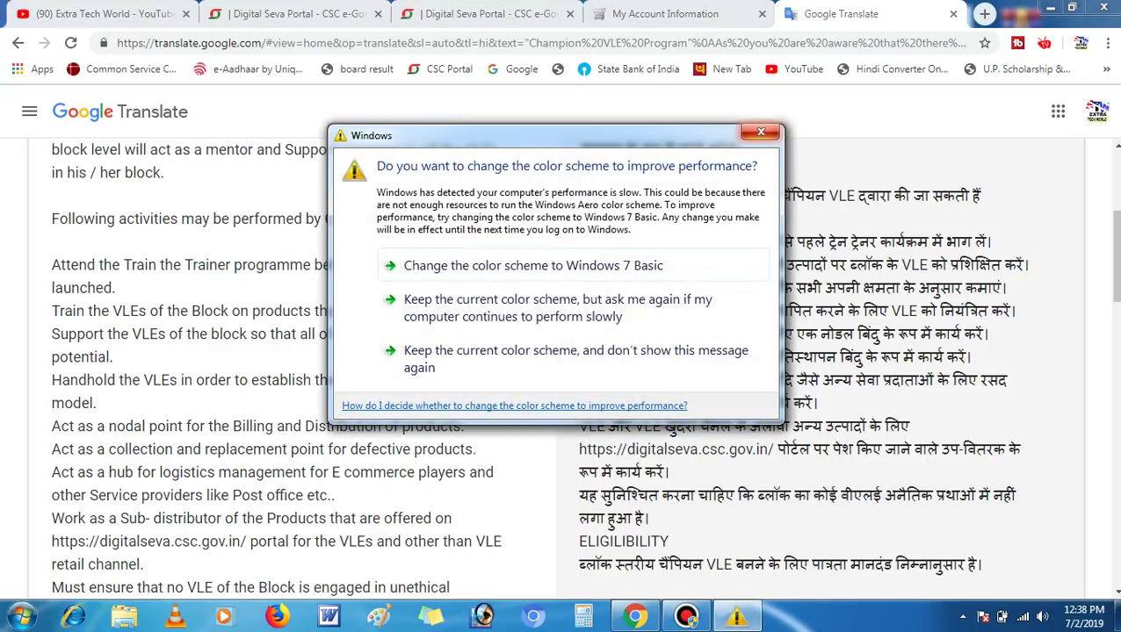
left_click(757, 133)
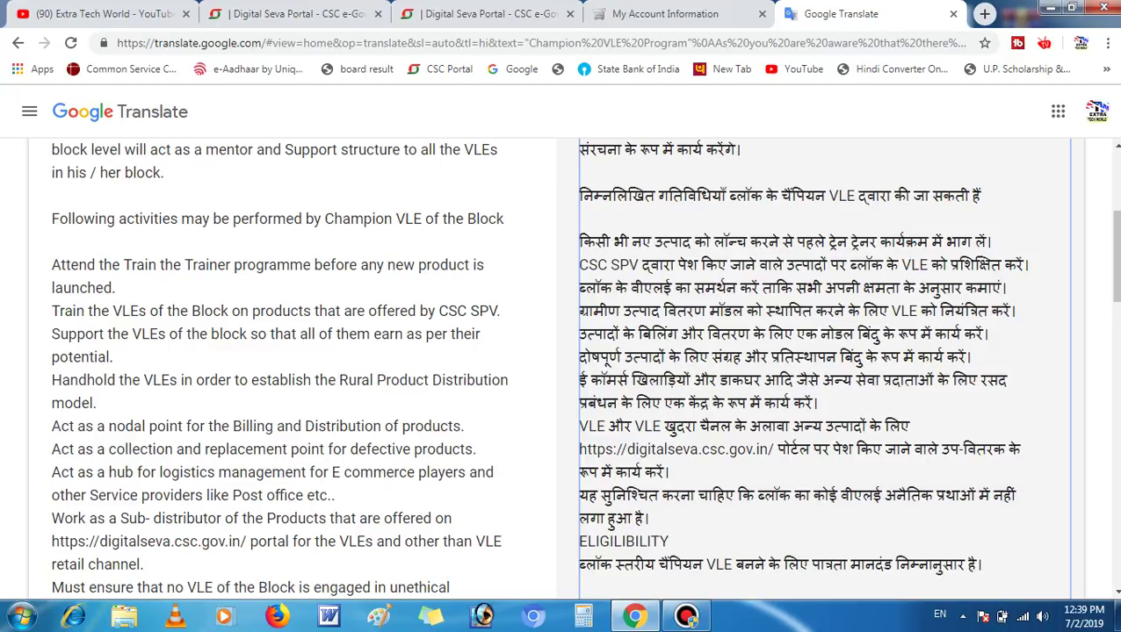
scroll(562, 369, "down", 2)
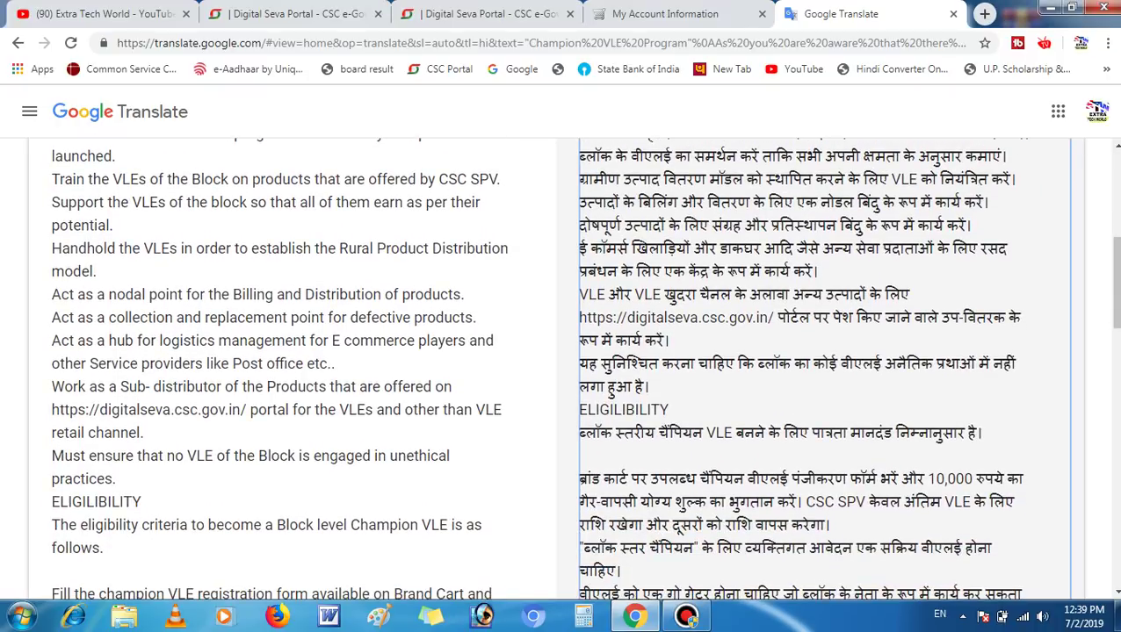
scroll(562, 369, "down", 1)
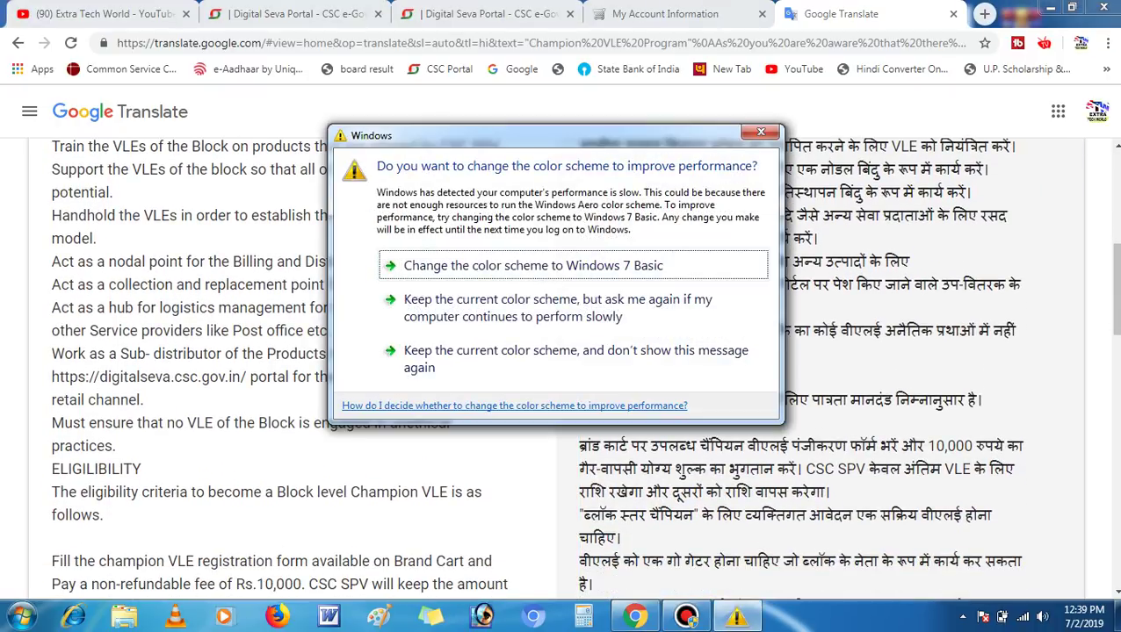
left_click(760, 132)
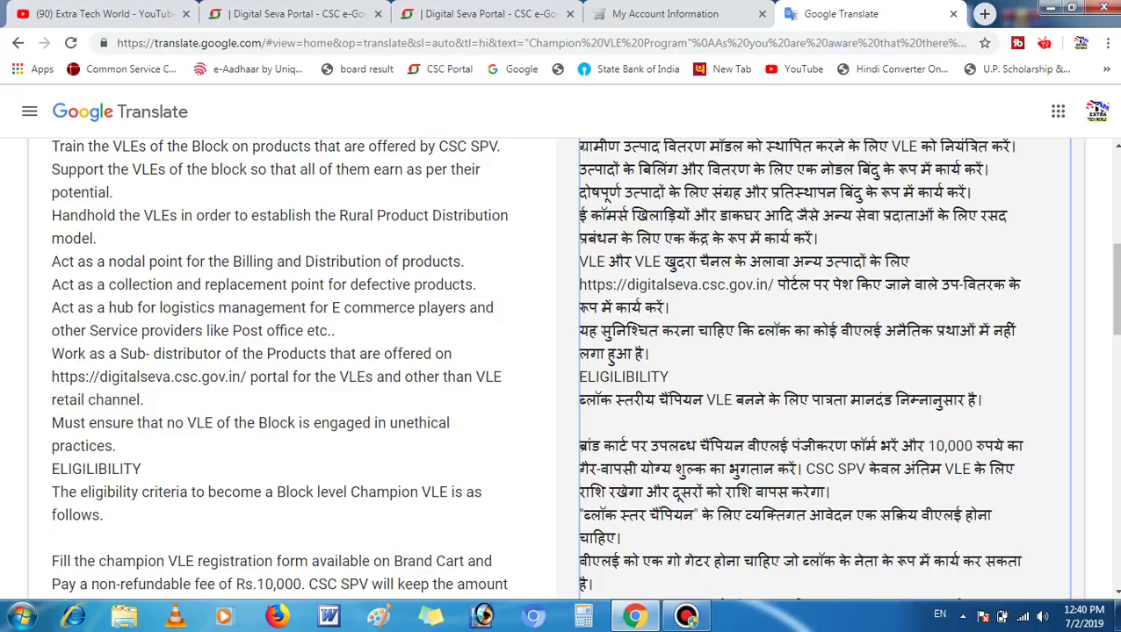
- Read the block-level Champion VLE eligibility criteria in the Hindi translation, dismissing the Windows colour scheme prompts
scroll(563, 369, "down", 1)
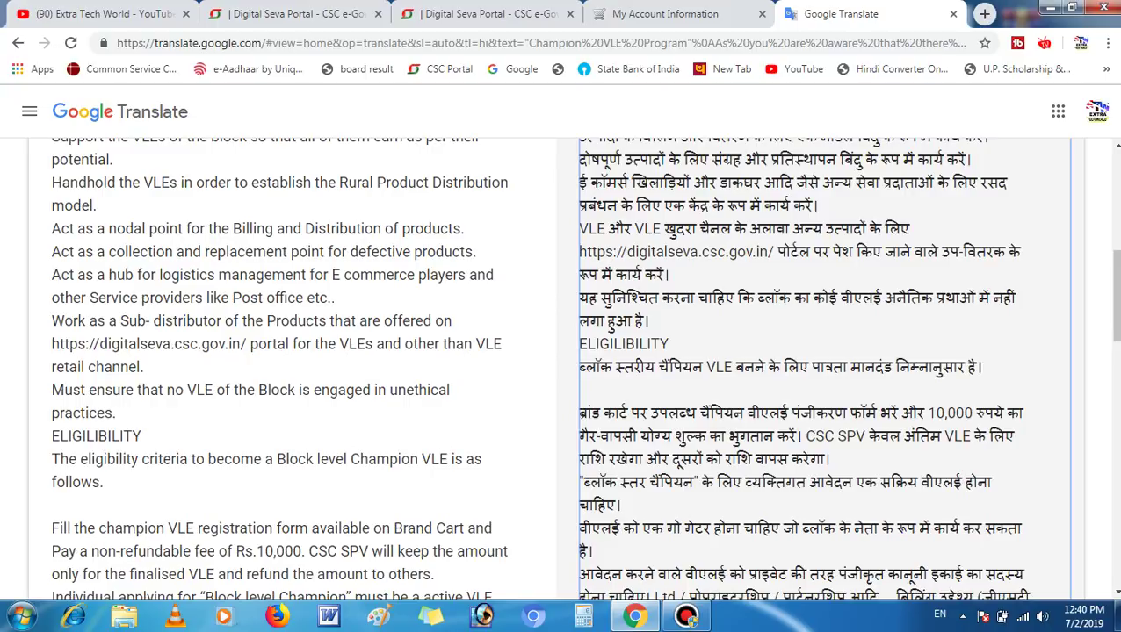
scroll(562, 369, "down", 1)
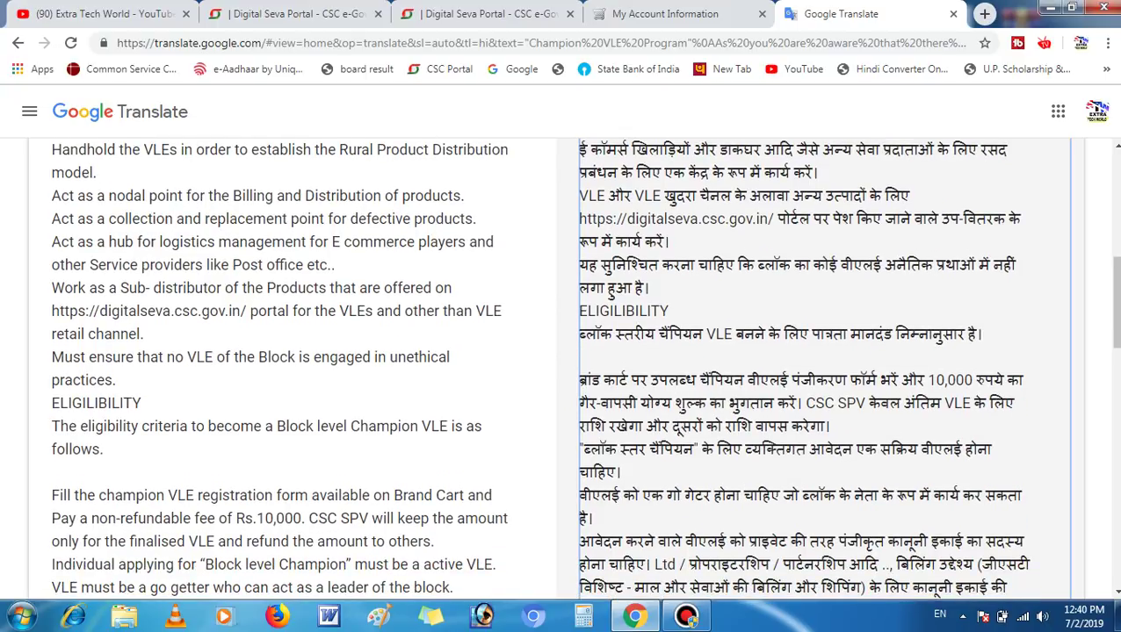
scroll(562, 369, "down", 2)
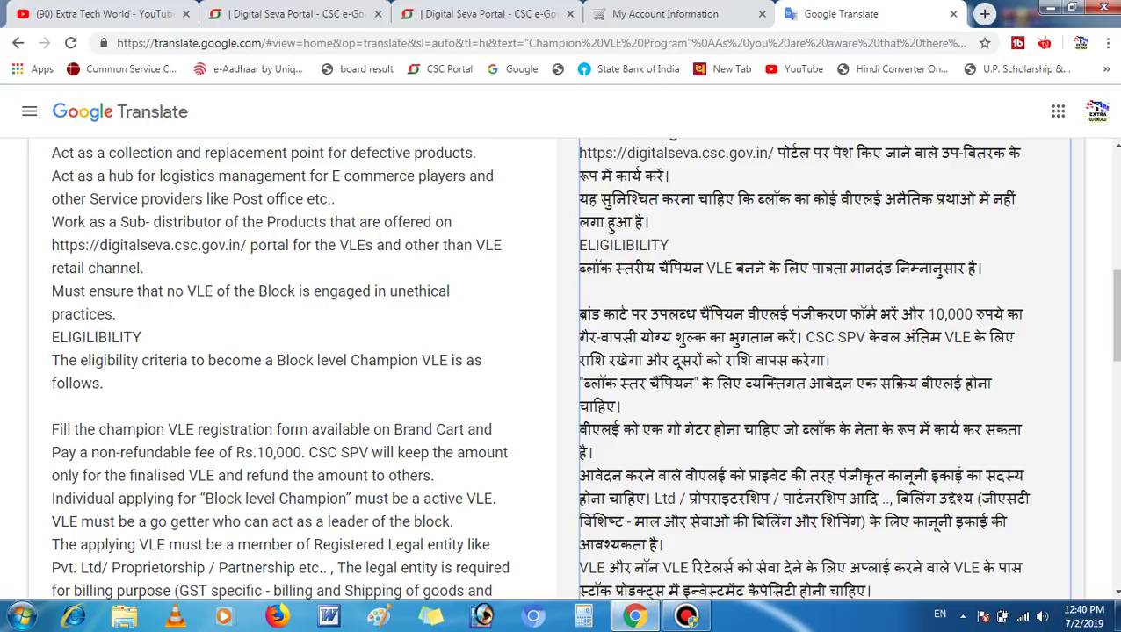
scroll(562, 369, "down", 1)
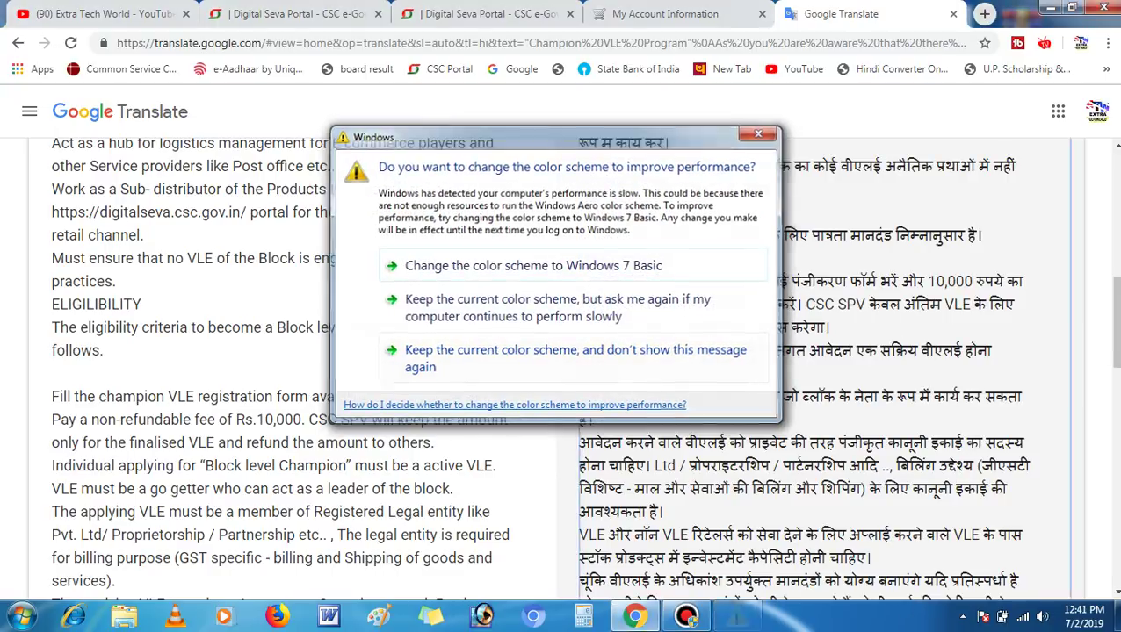
left_click(575, 358)
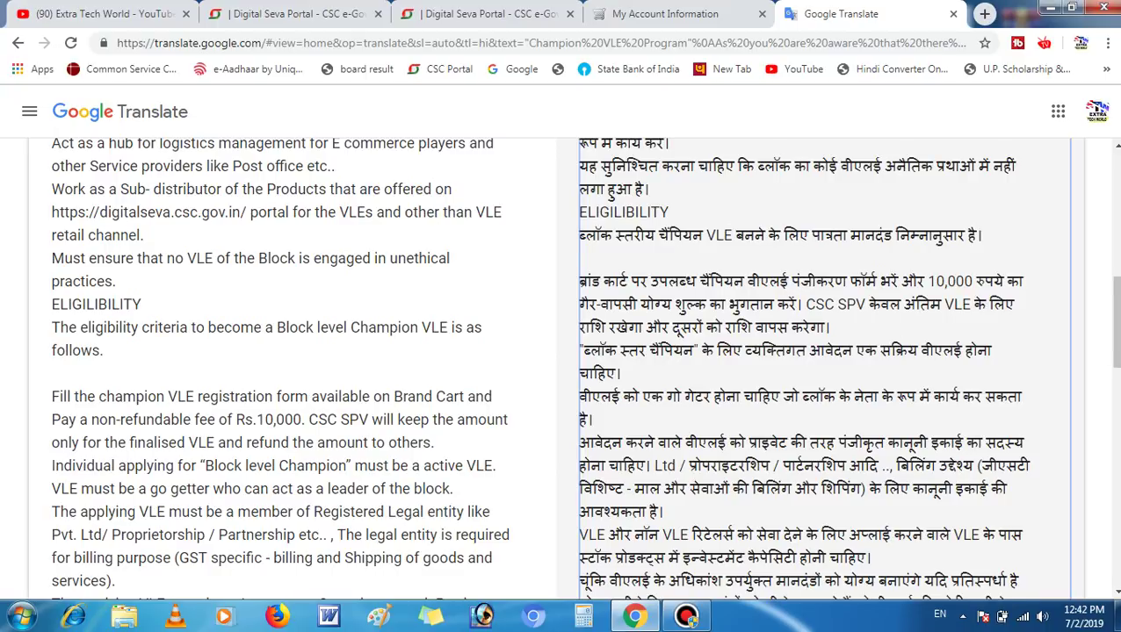
scroll(584, 368, "down", 1)
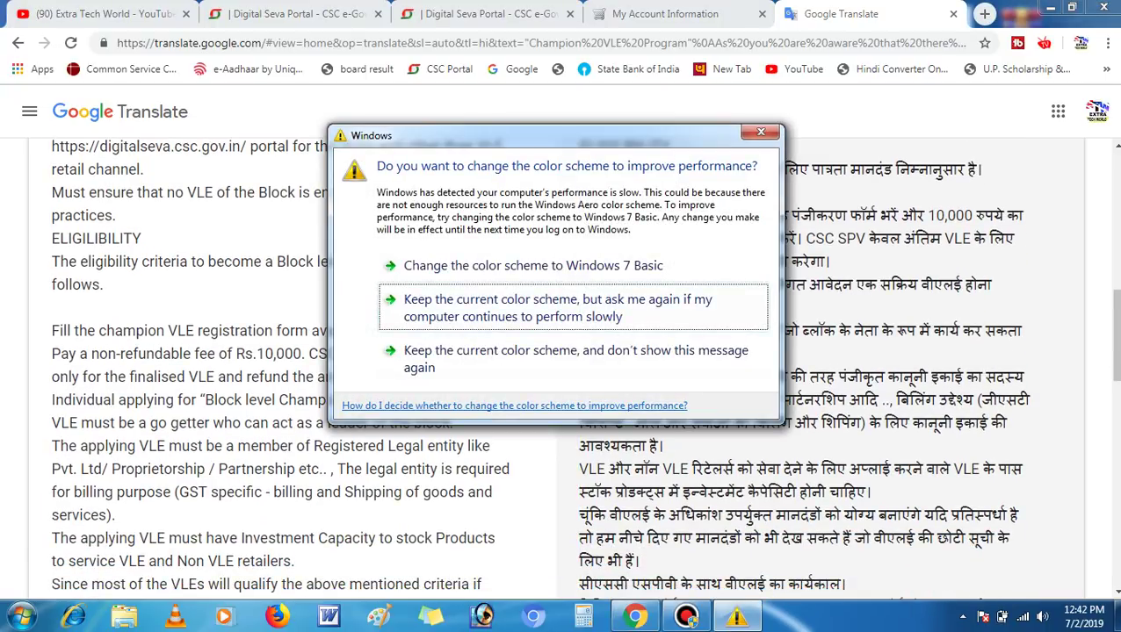
left_click(760, 132)
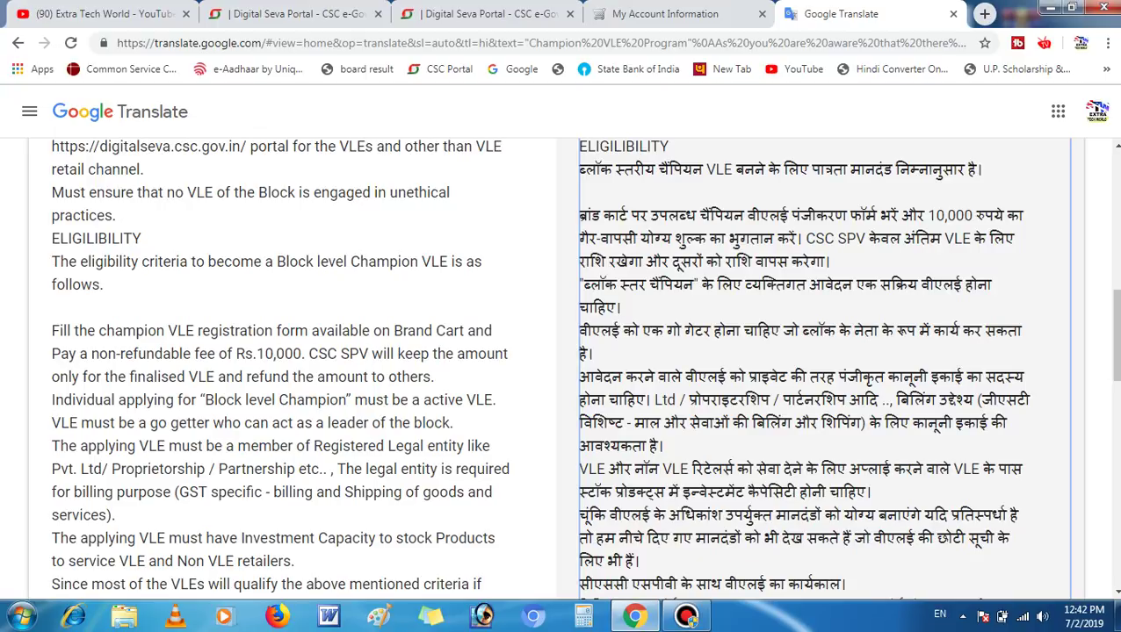
- Read the shortlisting criteria and infrastructural requirements in the Hindi translation, keeping the current Windows colour scheme without further prompts
scroll(562, 369, "down", 1)
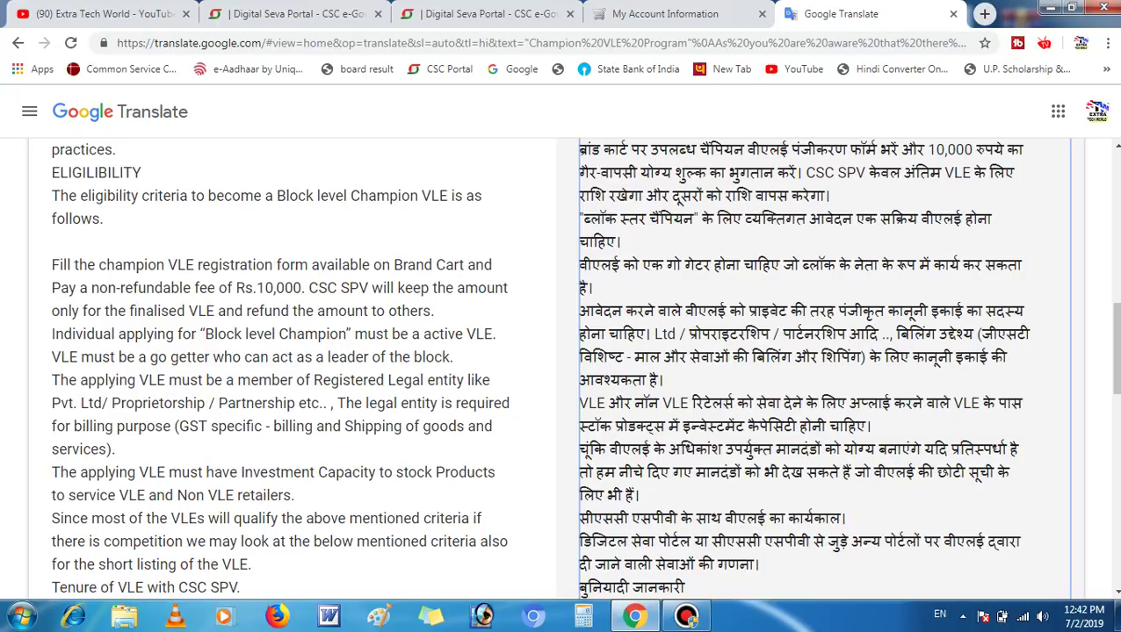
scroll(562, 369, "down", 1)
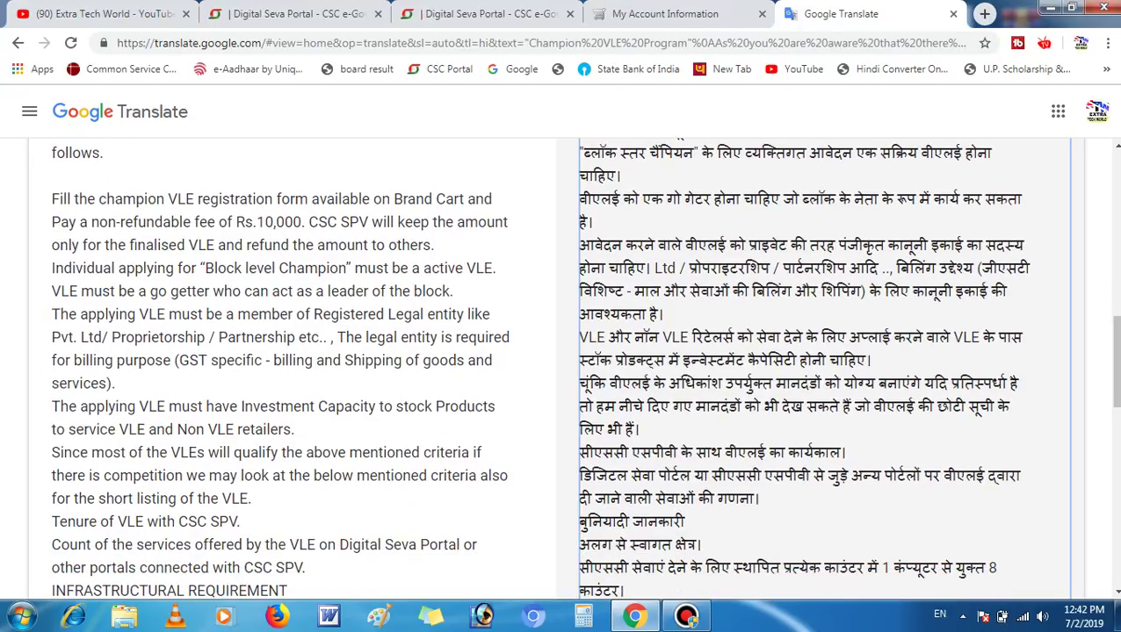
scroll(562, 369, "down", 1)
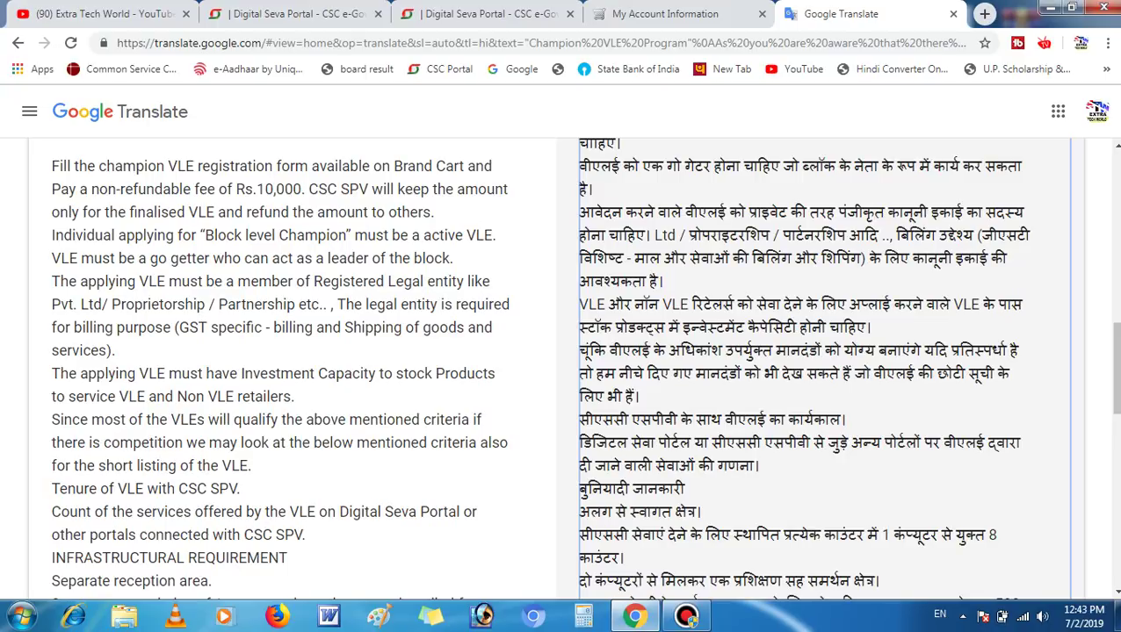
key("Down")
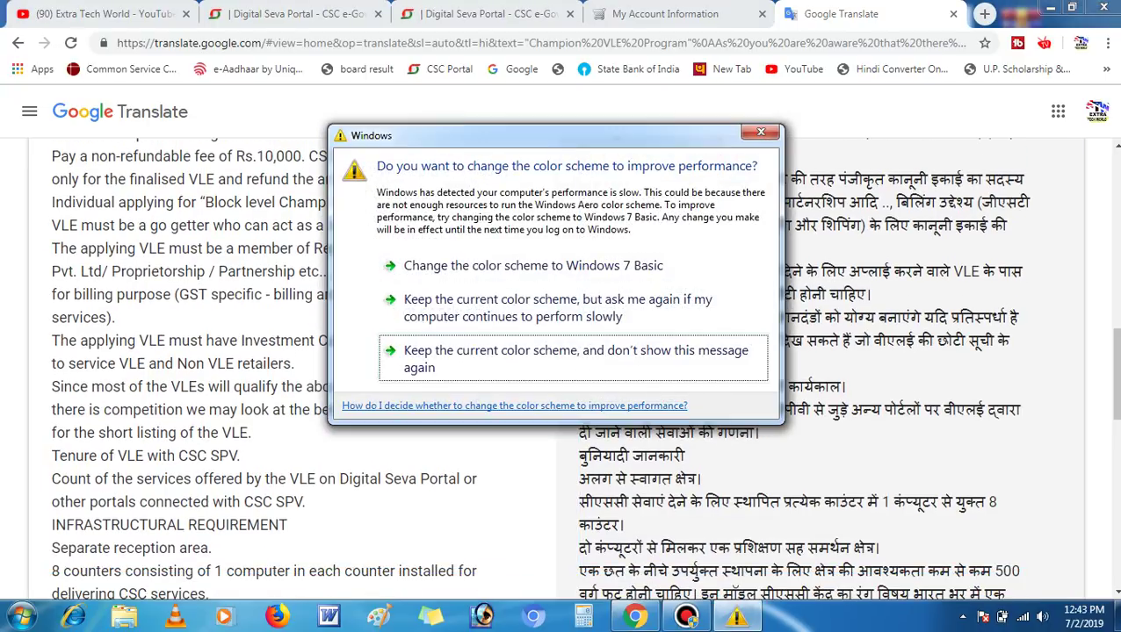
key("Return")
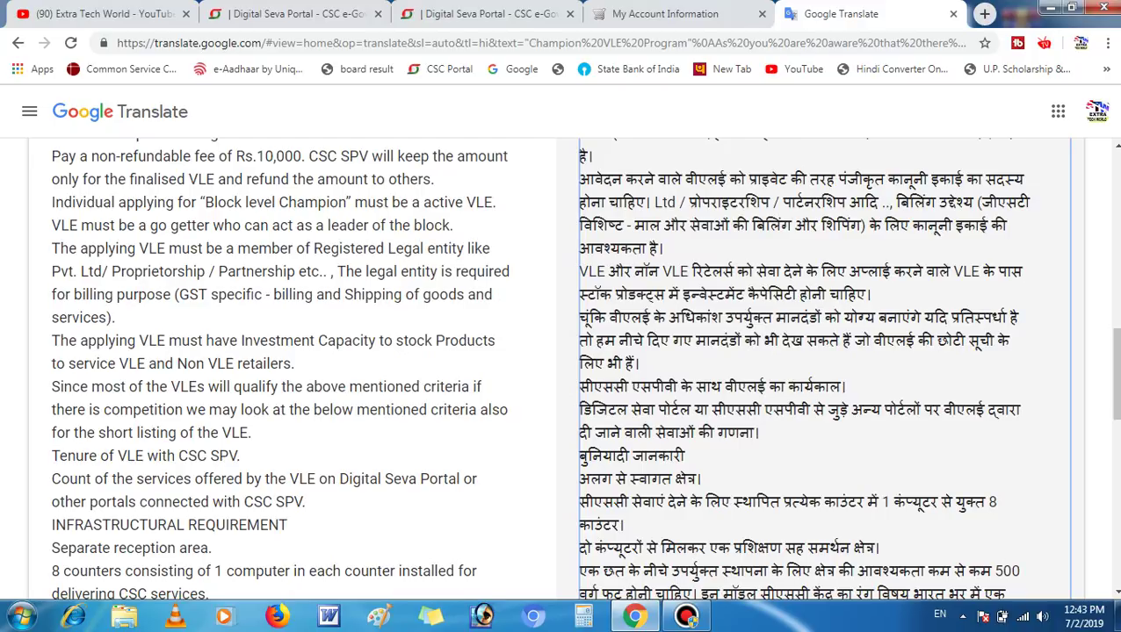
key("Down")
key("Down")
key("Down")
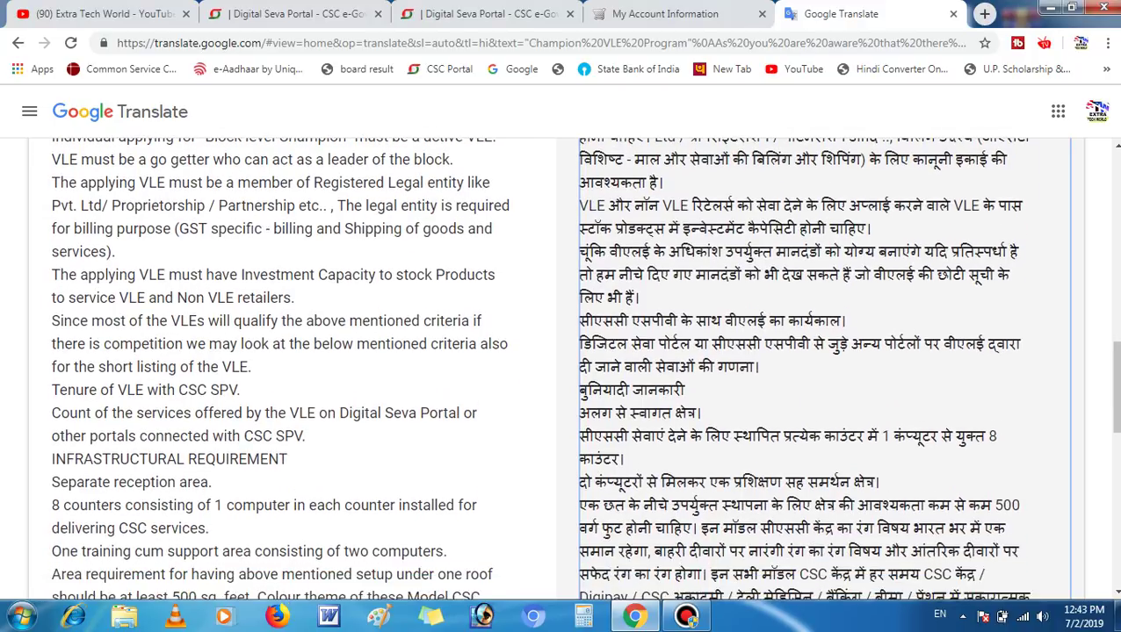
key("Down")
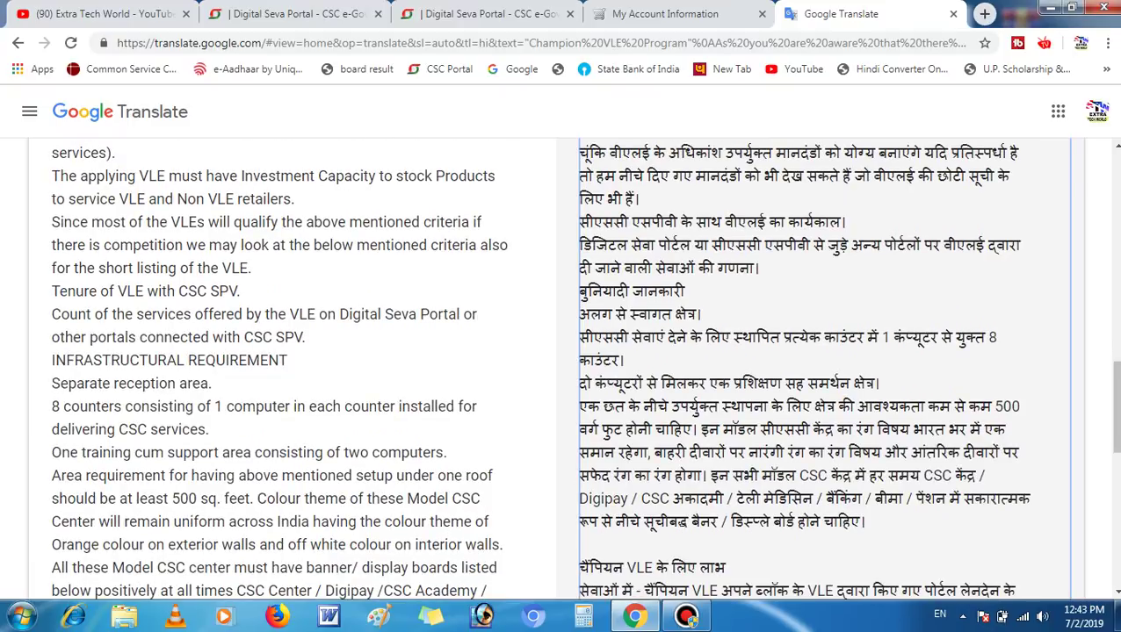
key("Down")
key("Down")
key("Down")
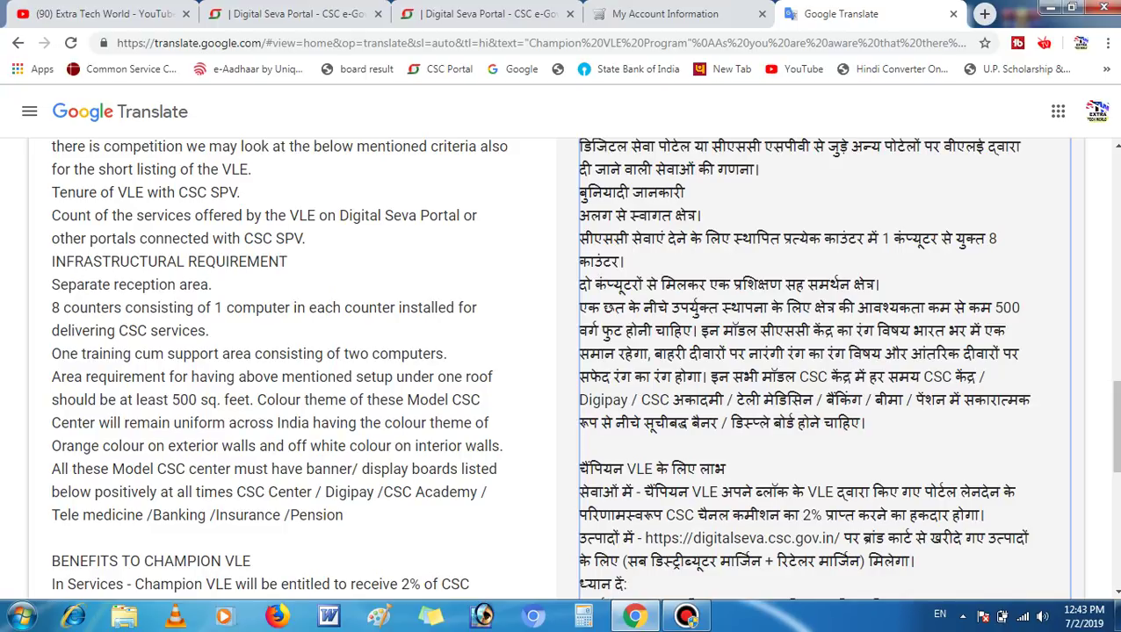
- Highlight the wall colour and CSC center phrases in the translated infrastructure requirements while reading on to the Champion VLE benefits
left_click_drag(749, 353, 847, 353)
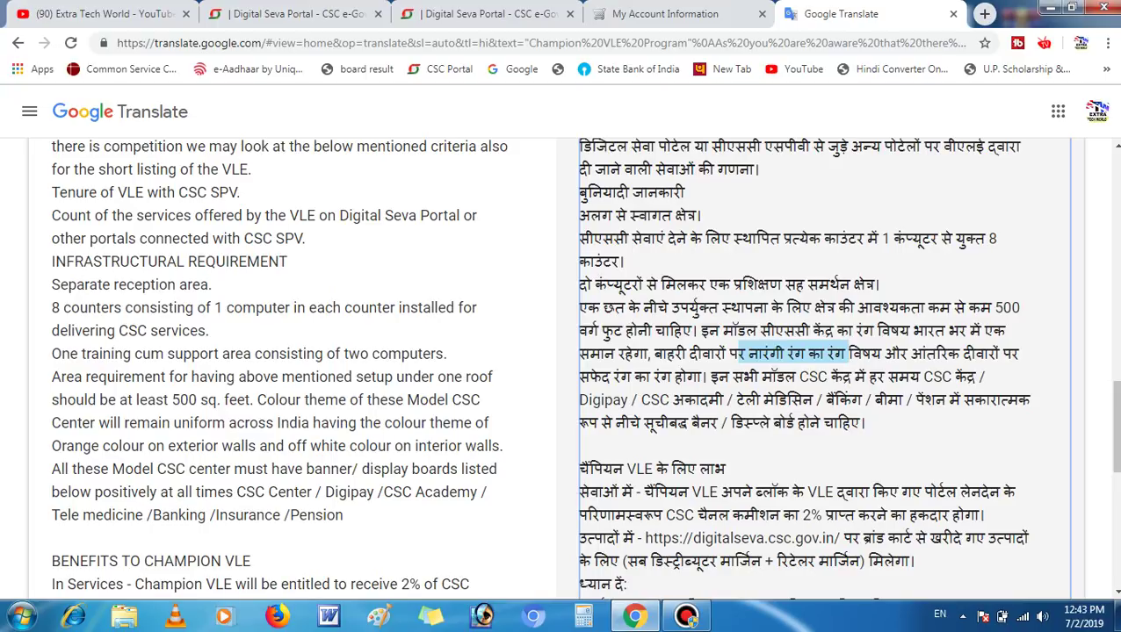
left_click(847, 353)
left_click_drag(884, 354, 985, 354)
left_click(984, 354)
left_click_drag(608, 376, 700, 376)
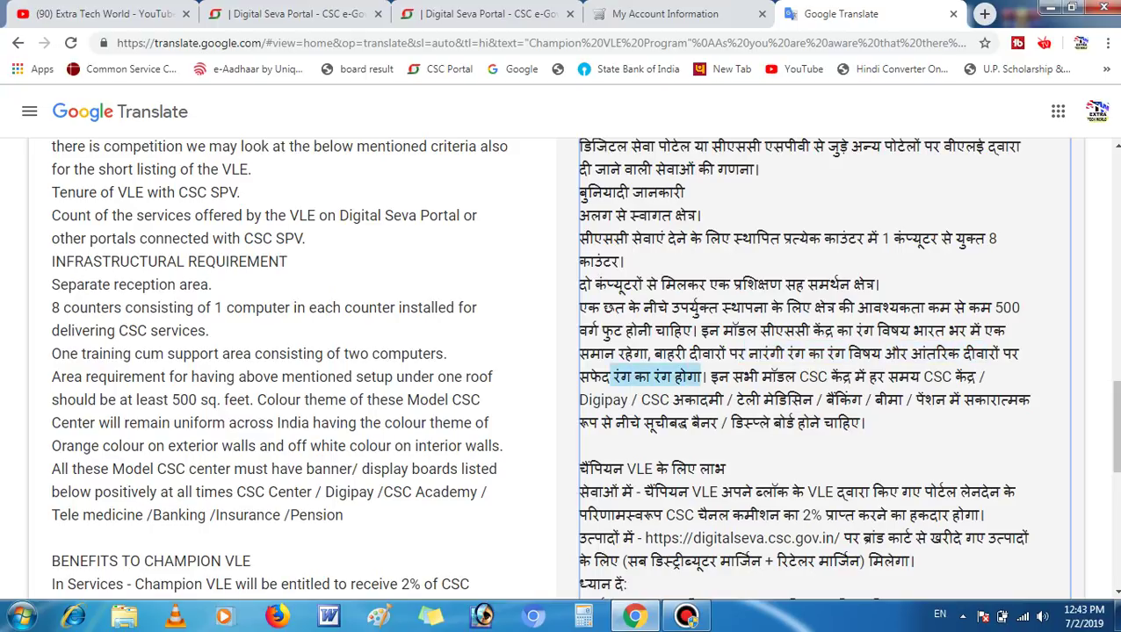
left_click(700, 375)
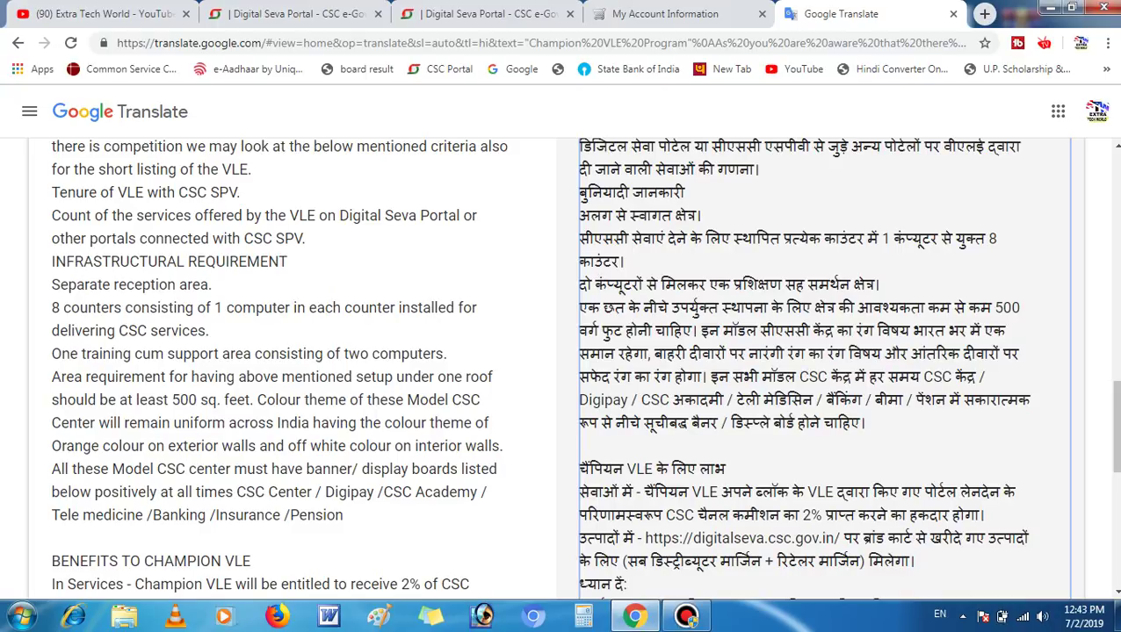
left_click_drag(887, 376, 941, 377)
left_click(940, 377)
scroll(563, 369, "down", 5)
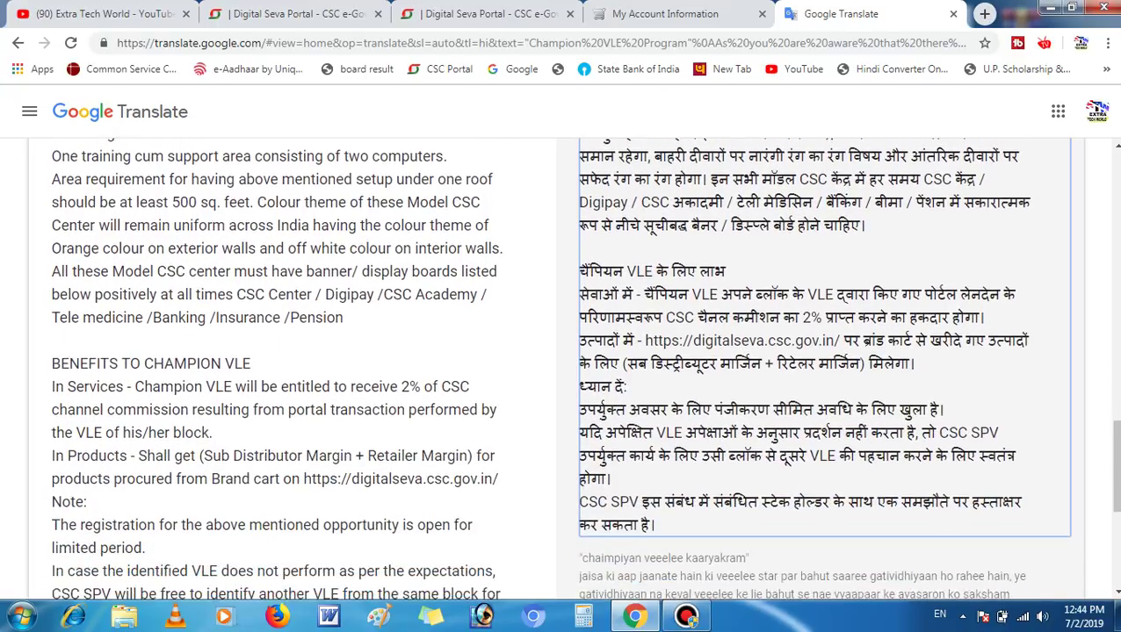
- Read the Champion VLE benefits and the registration notes in the Hindi translation, dismissing the Windows colour scheme prompt
scroll(562, 369, "down", 1)
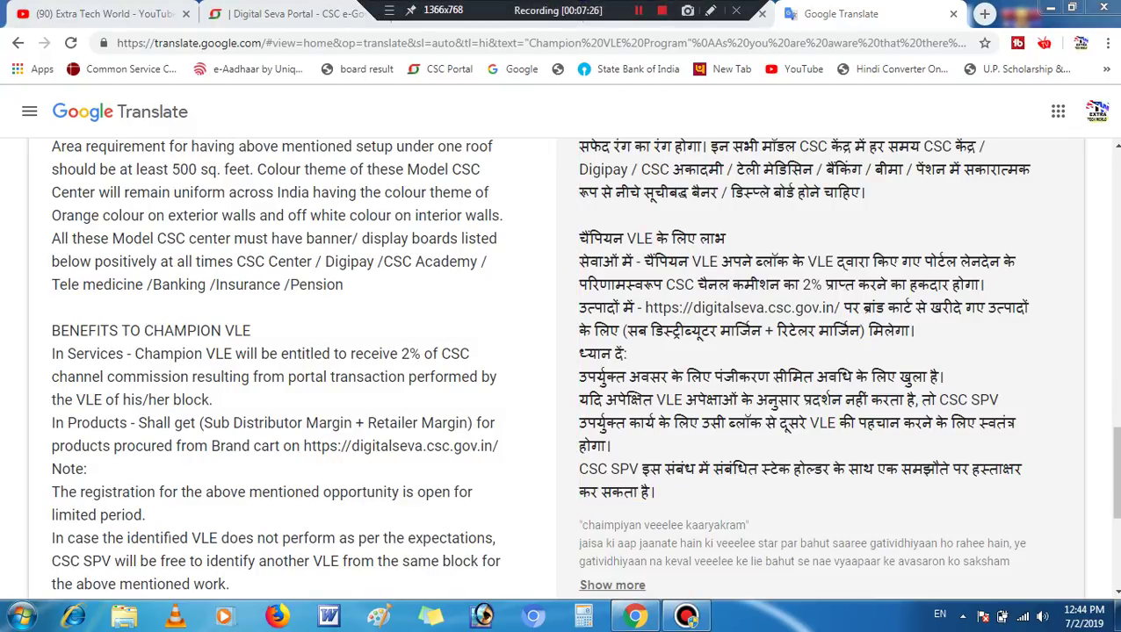
left_click_drag(580, 238, 687, 308)
left_click(687, 308)
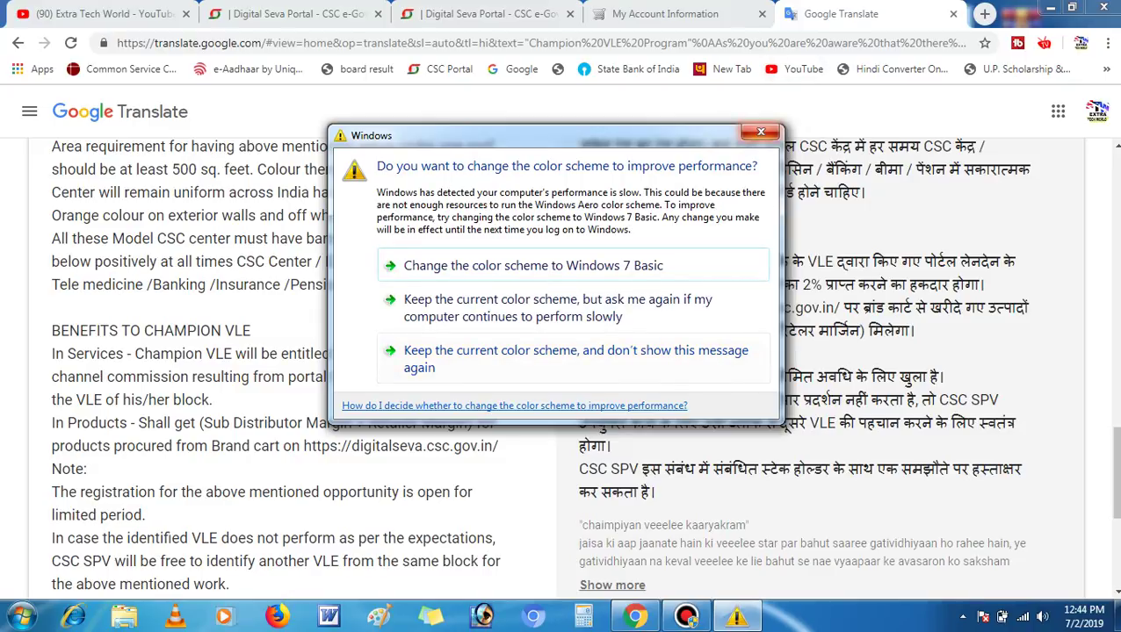
left_click(760, 132)
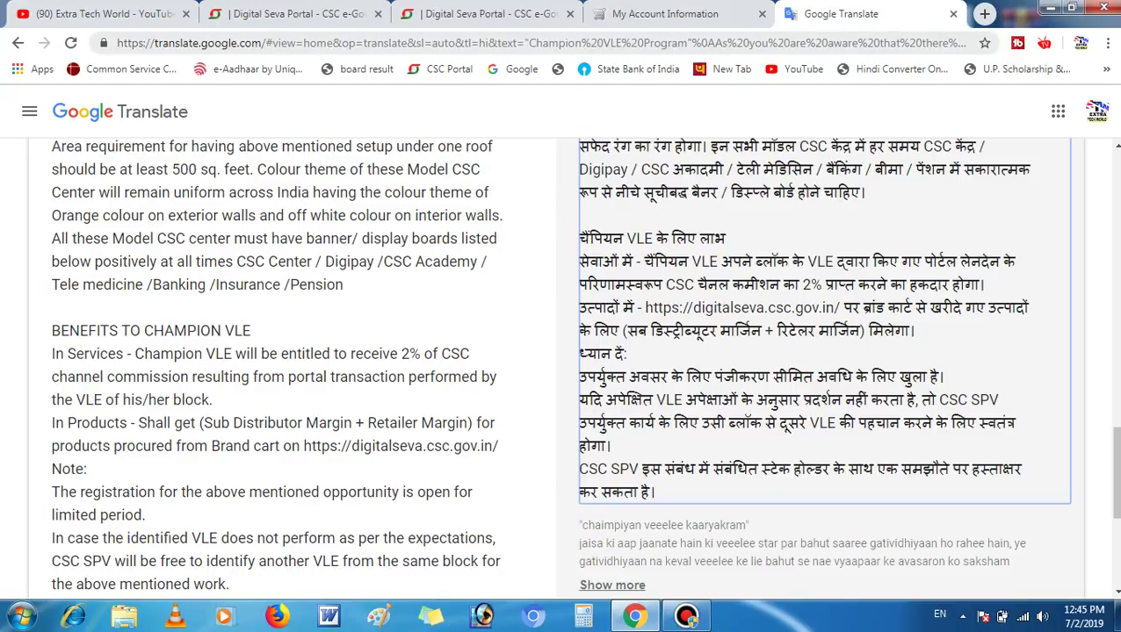
- Return to the Champion VLE (Block) registration page and accept the program information notice to reach the Basic Information fields
left_click(669, 14)
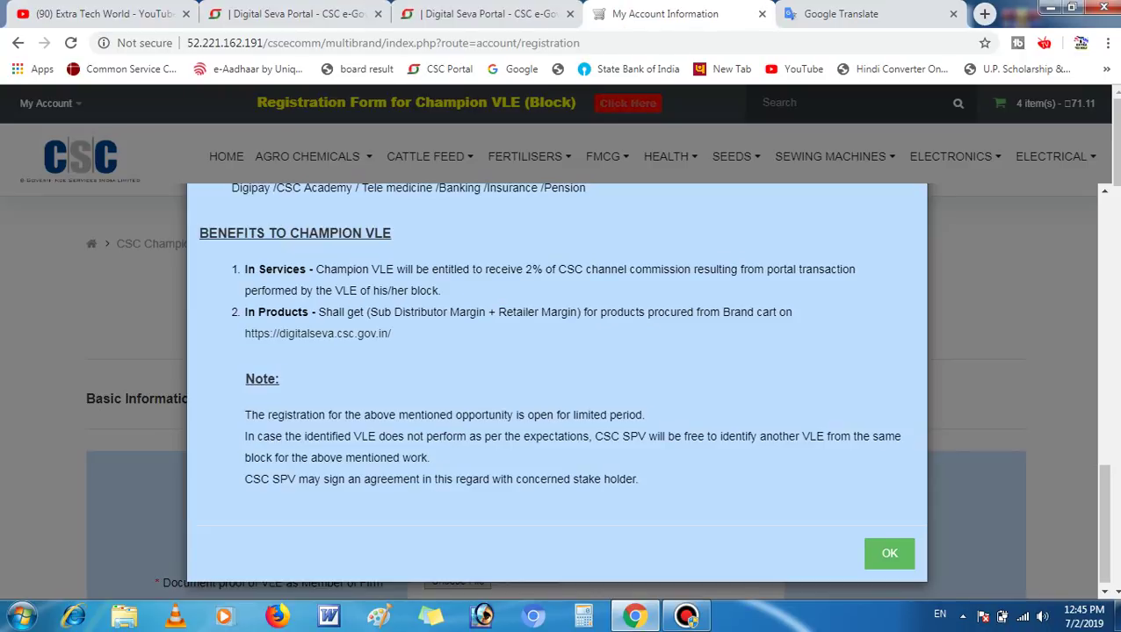
left_click(889, 553)
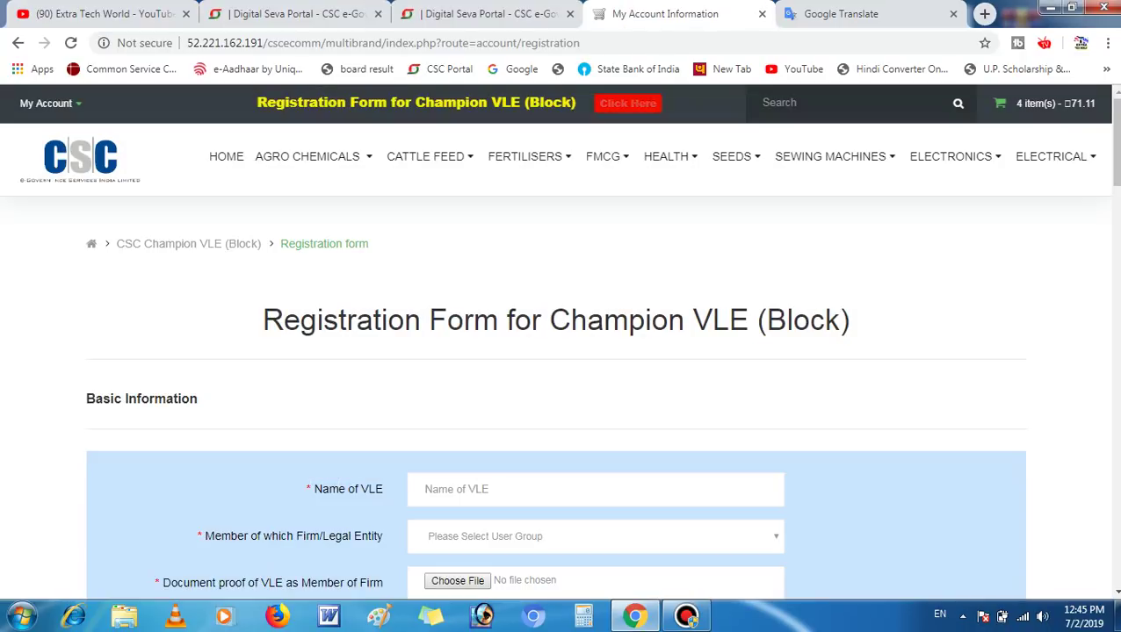
scroll(1114, 167, "down", 3)
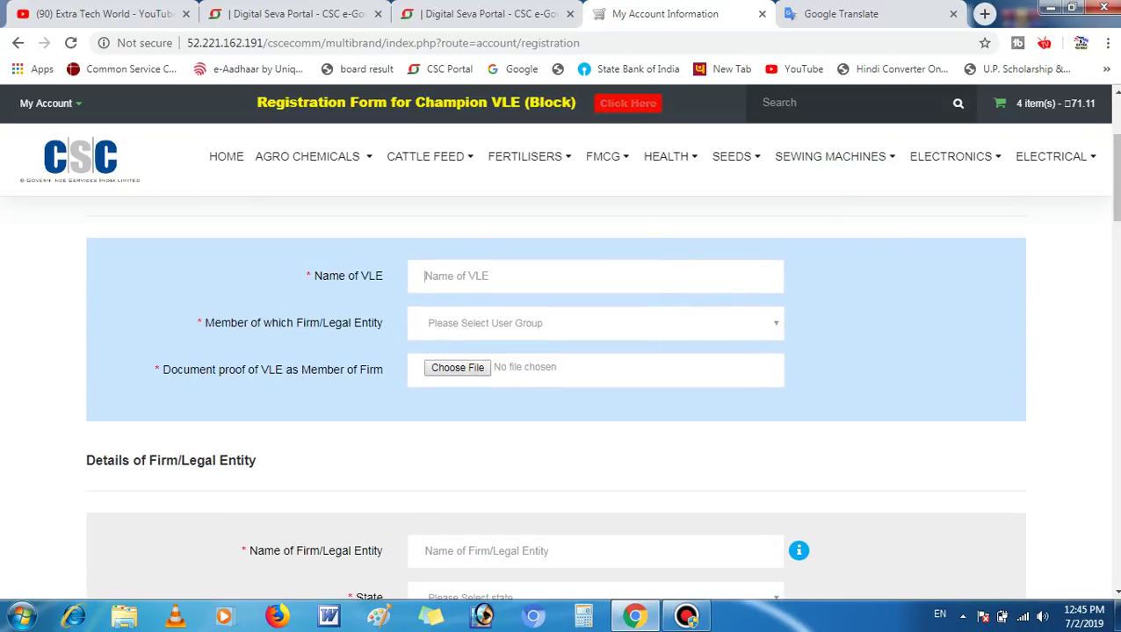
- Go through the firm/legal entity types offered for the VLE's membership and choose Society
left_click(595, 323)
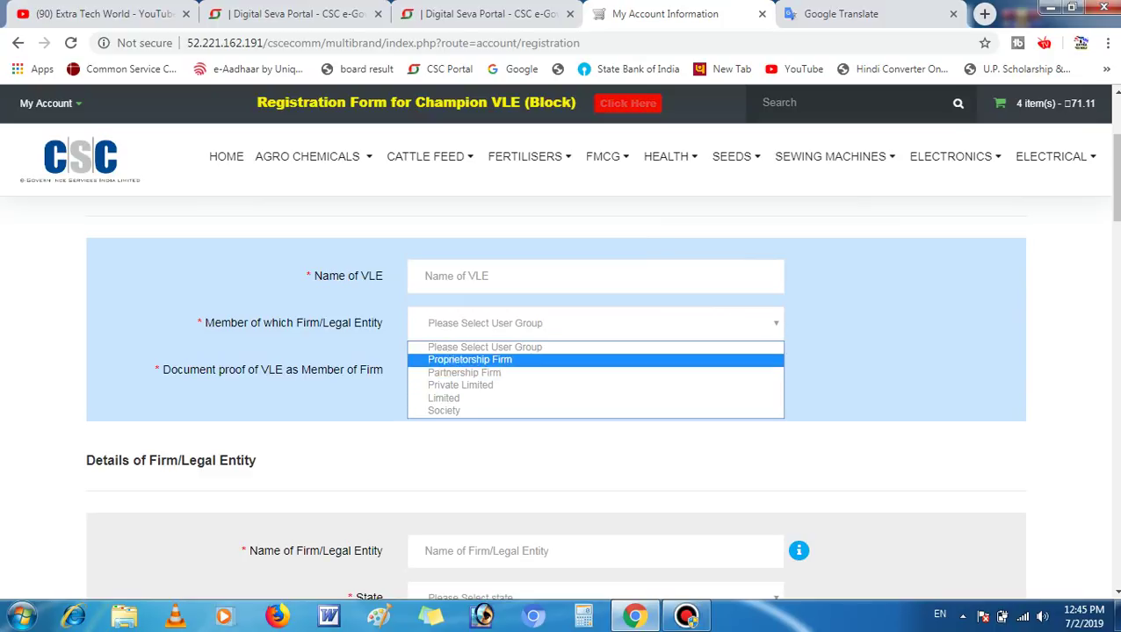
key("Up")
key("Up")
key("Up")
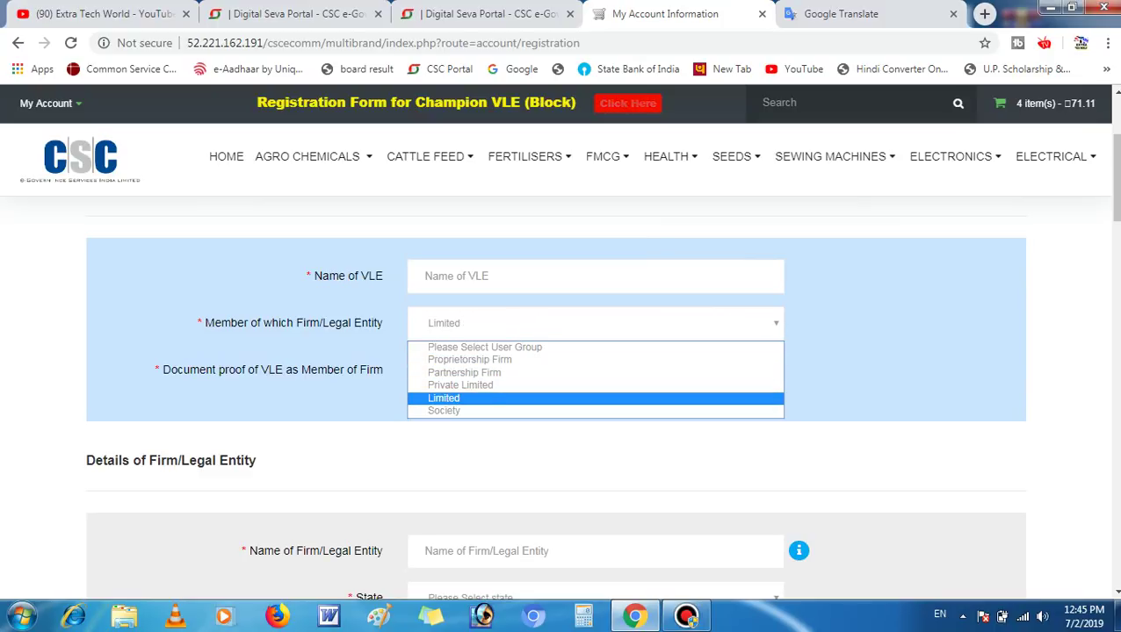
key("Up")
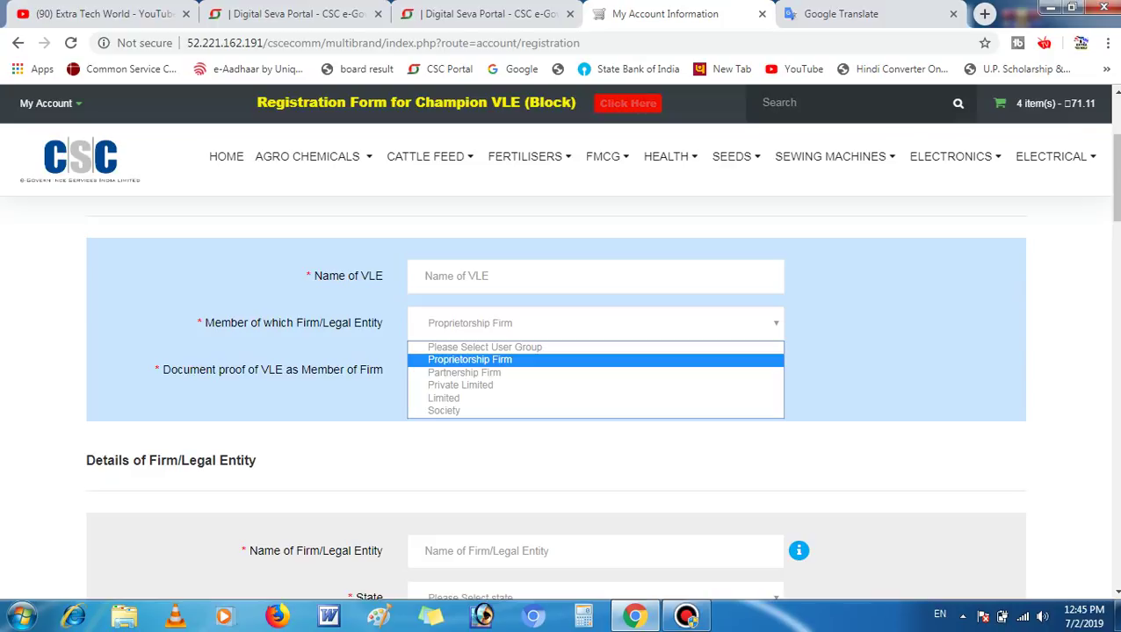
key("Down")
key("Down")
key("Down")
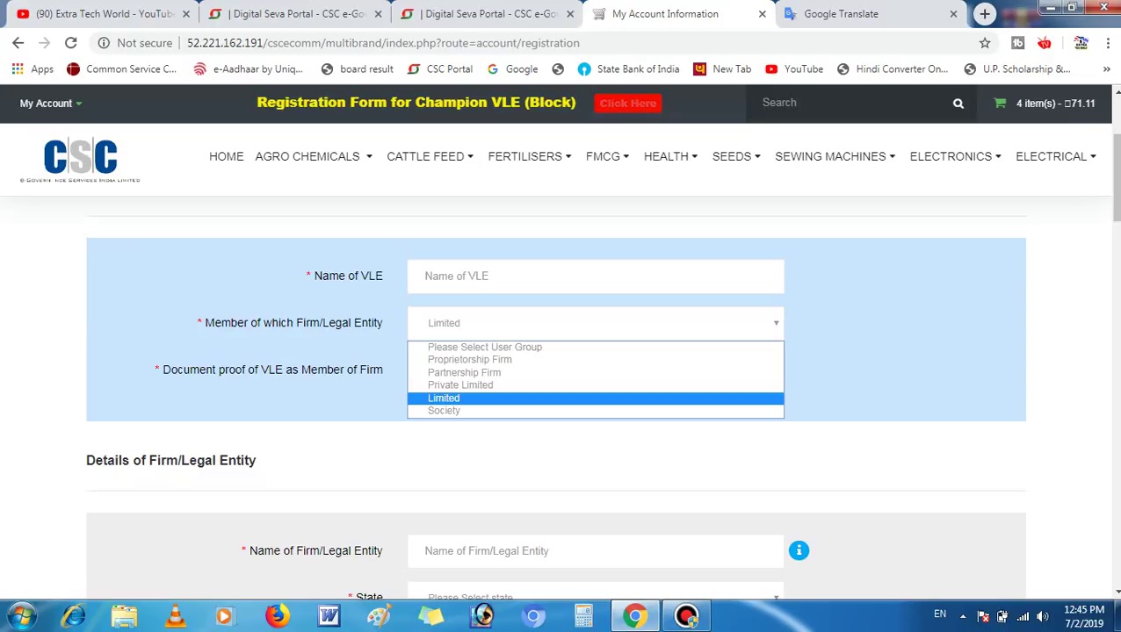
key("Down")
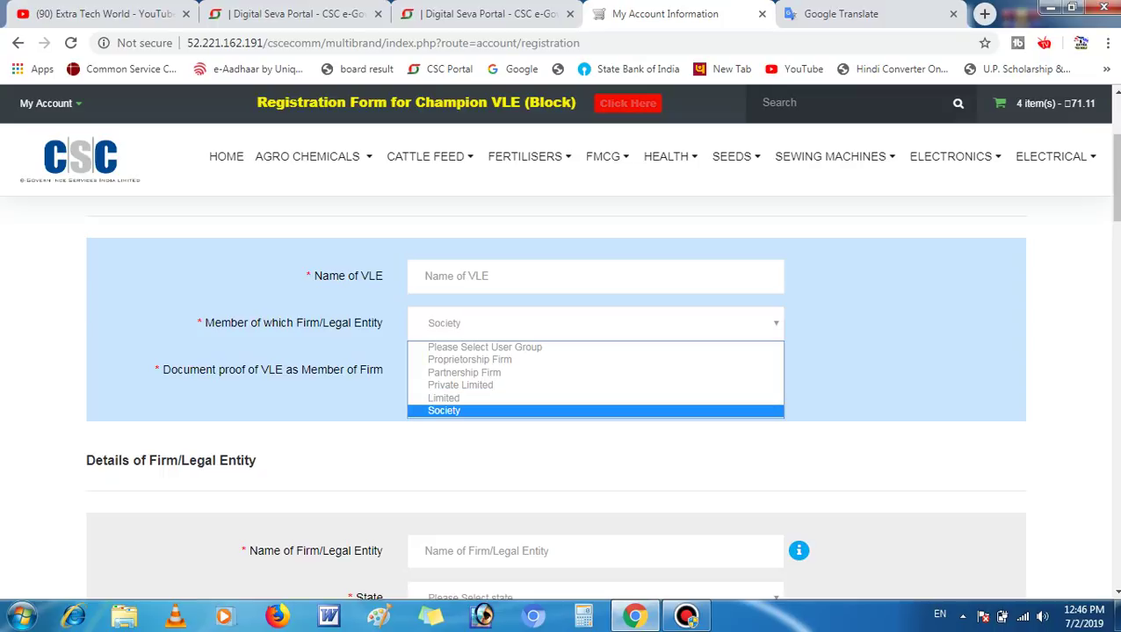
key("Return")
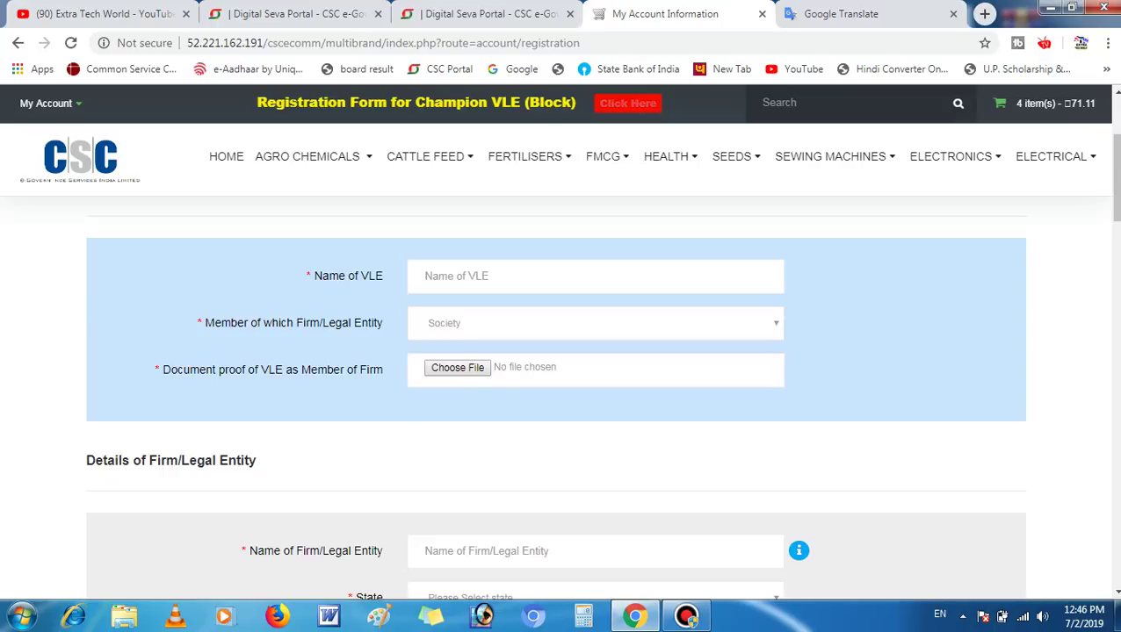
- Cancel the file selection for the document proof of firm membership and set the member firm type to Private Limited
left_click_drag(163, 370, 302, 370)
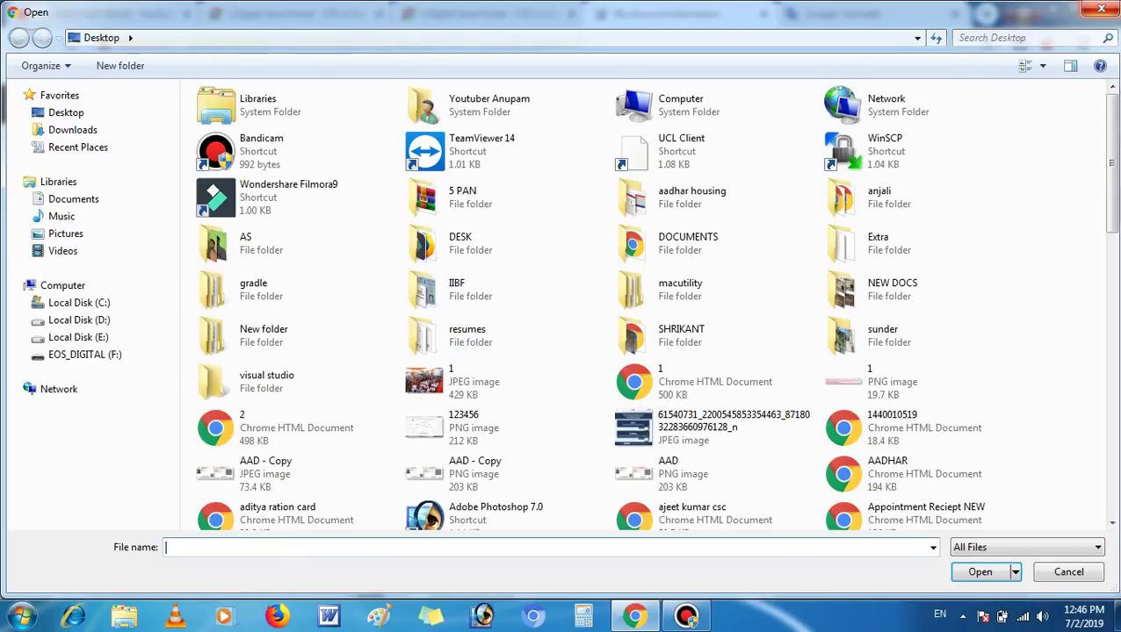
key("Escape")
left_click(595, 323)
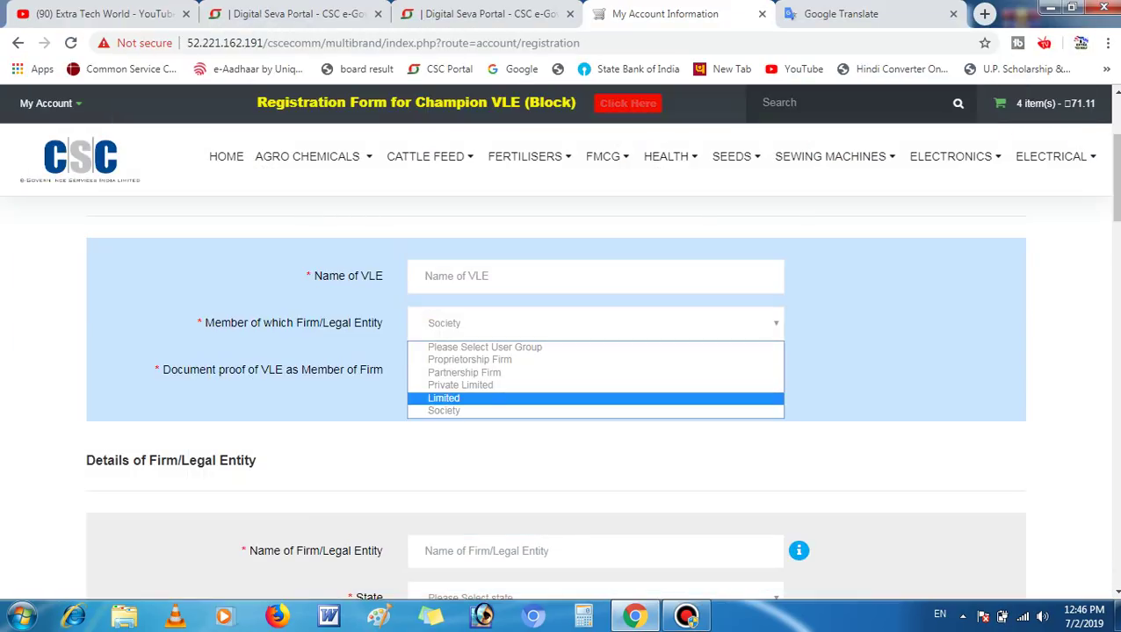
left_click(460, 386)
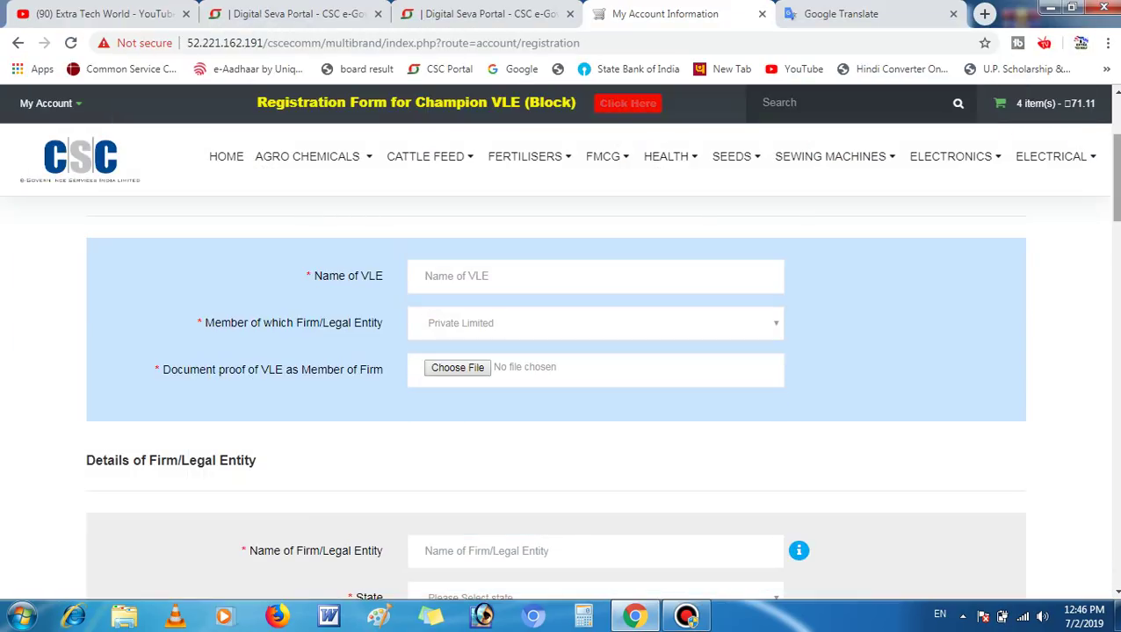
- Review the required firm/legal entity, bank, GSTIN, PAN, warehouse and second contact fields, down to the registration amount
scroll(1115, 176, "down", 3)
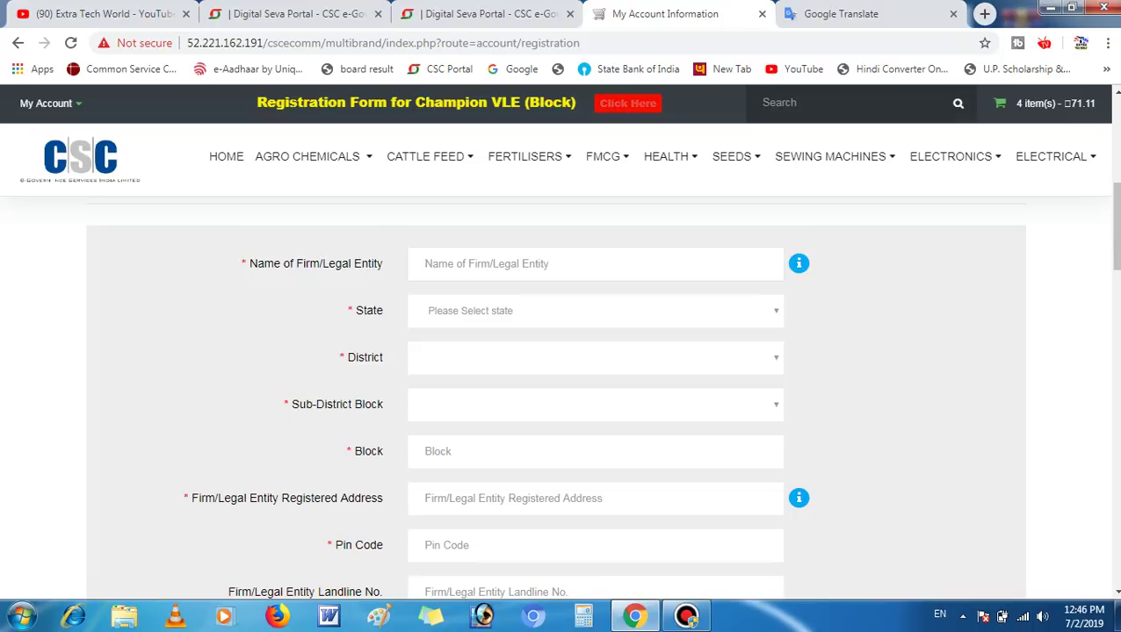
left_click_drag(319, 264, 384, 265)
left_click(446, 263)
scroll(1113, 224, "down", 4)
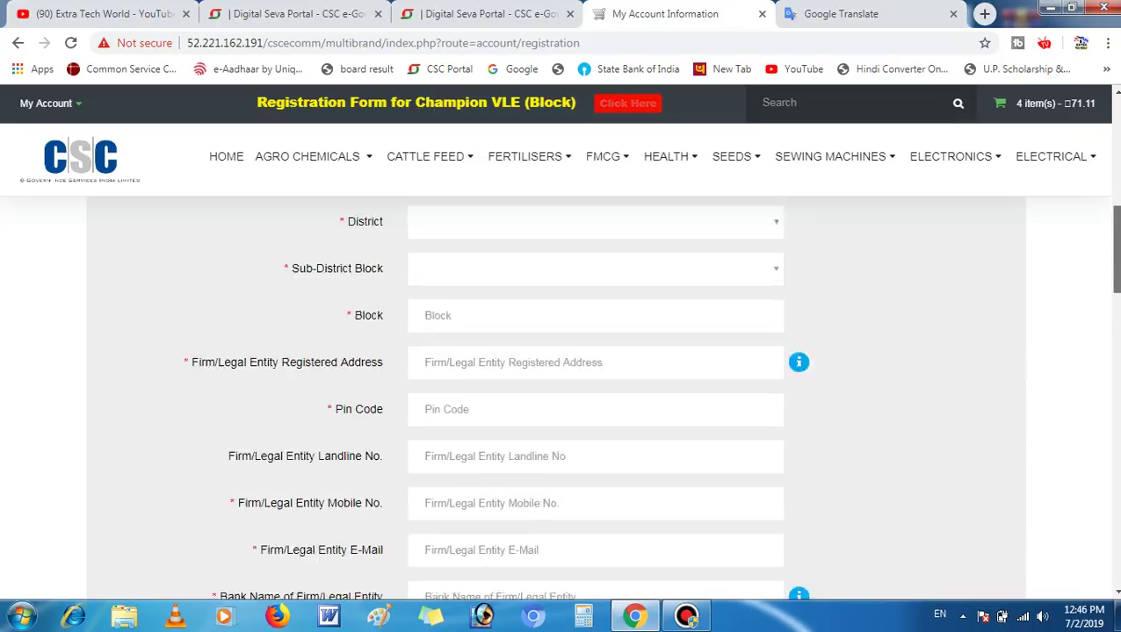
scroll(1113, 264, "up", 1)
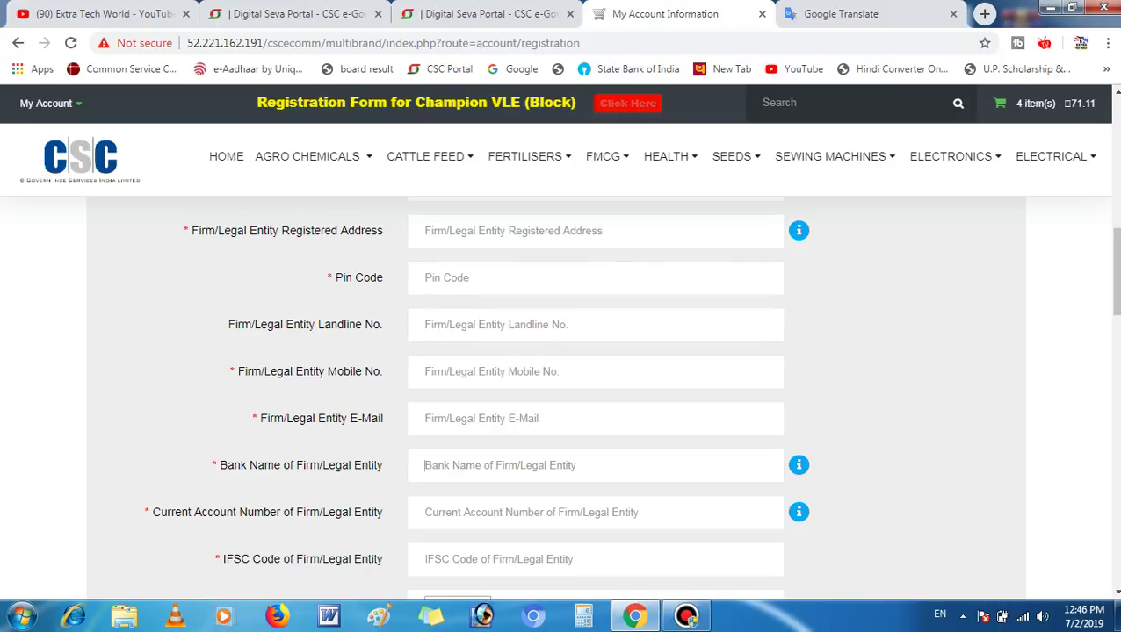
left_click_drag(264, 466, 375, 466)
left_click(456, 466)
left_click_drag(1116, 272, 1115, 327)
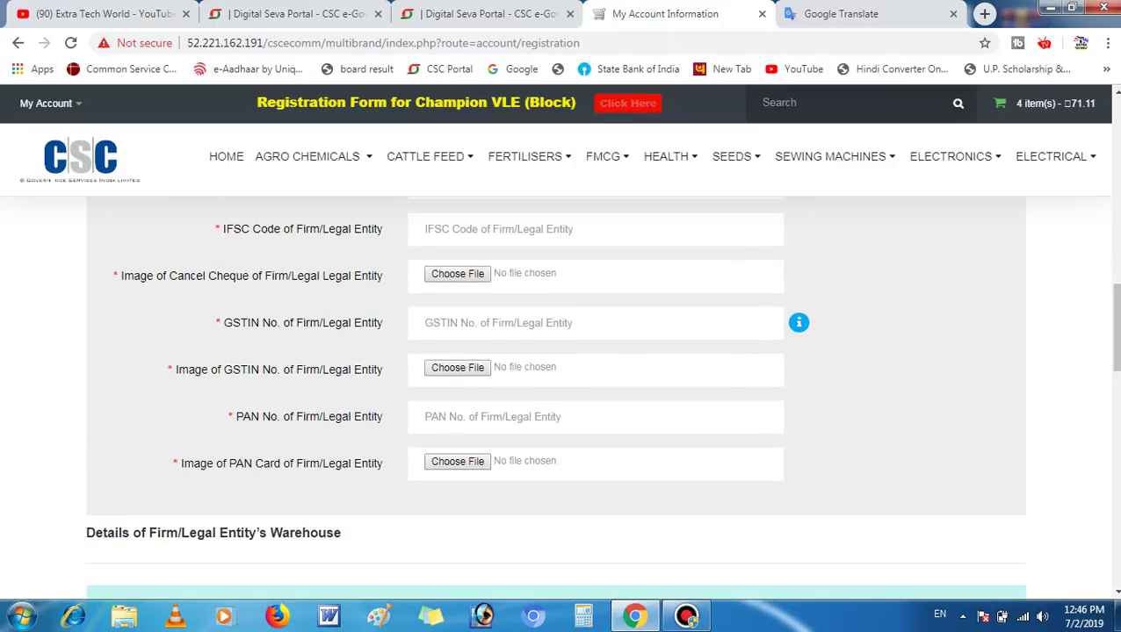
left_click_drag(1115, 328, 1116, 388)
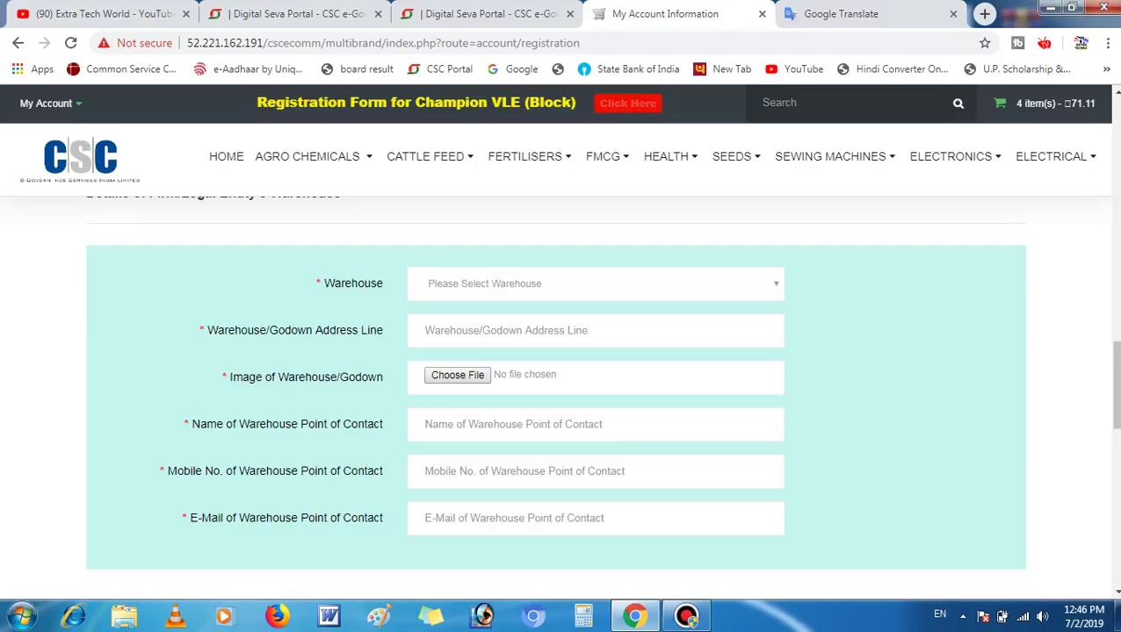
left_click_drag(1115, 388, 1116, 509)
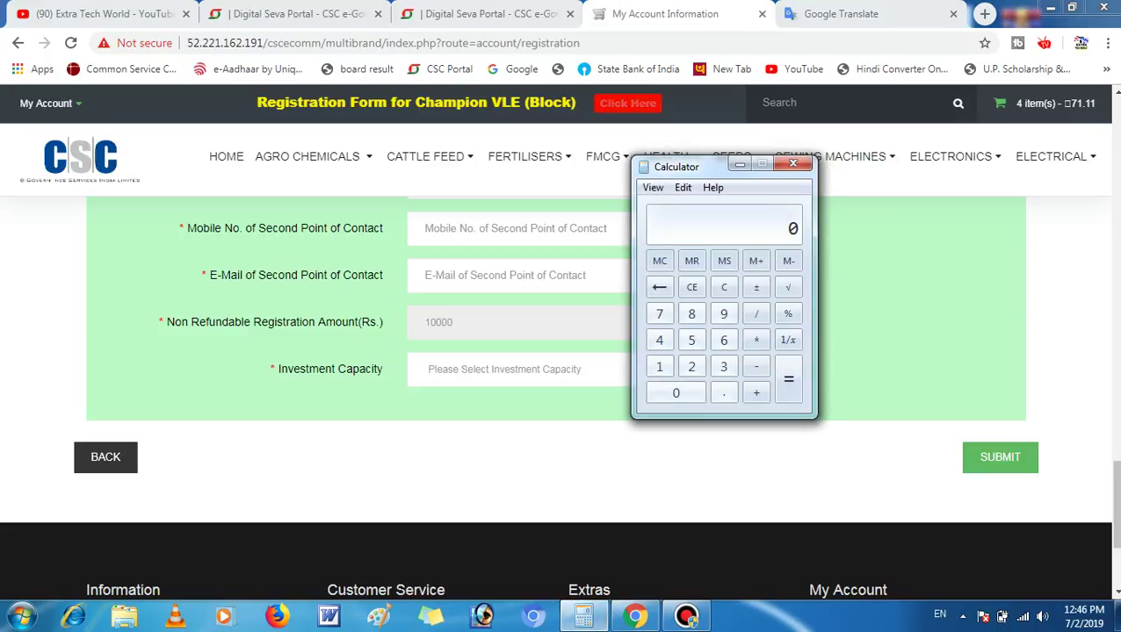
- Add up 30000, 107, 160000, 50000 and 10000 in Calculator and close it
type("30000")
key("plus")
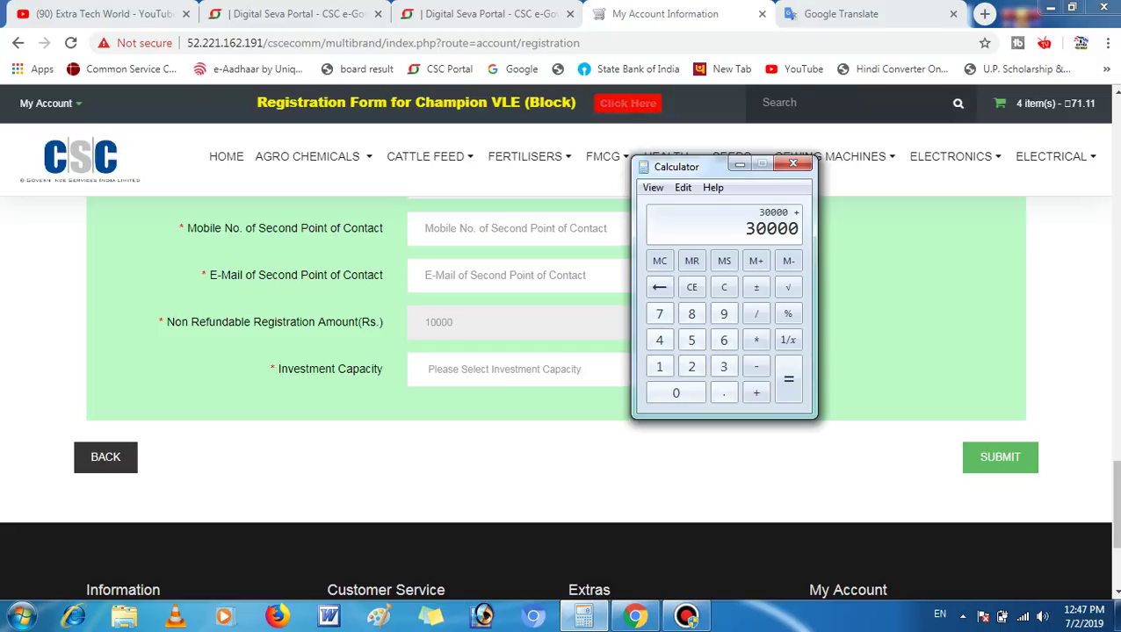
type("107")
key("plus")
type("1")
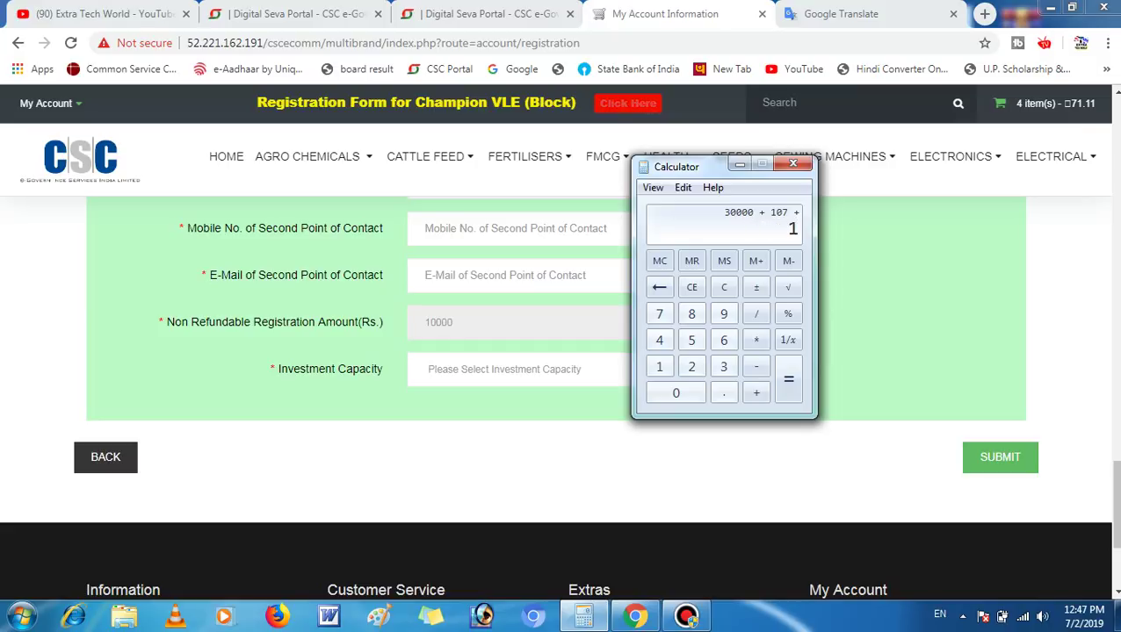
type("60000")
key("plus")
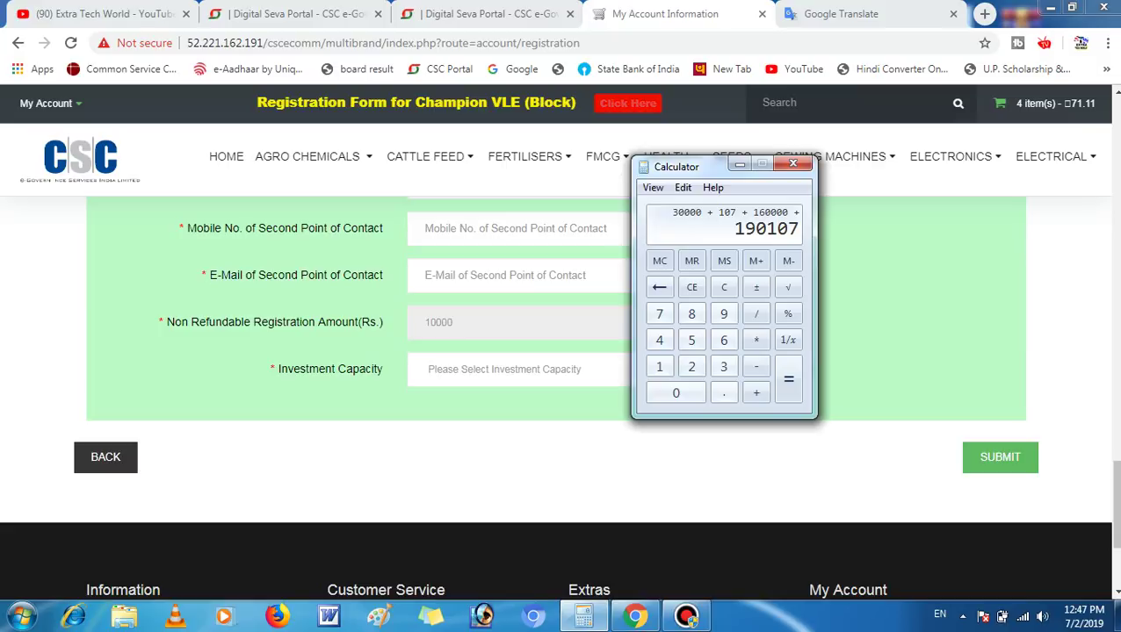
type("50000 + 10000 ")
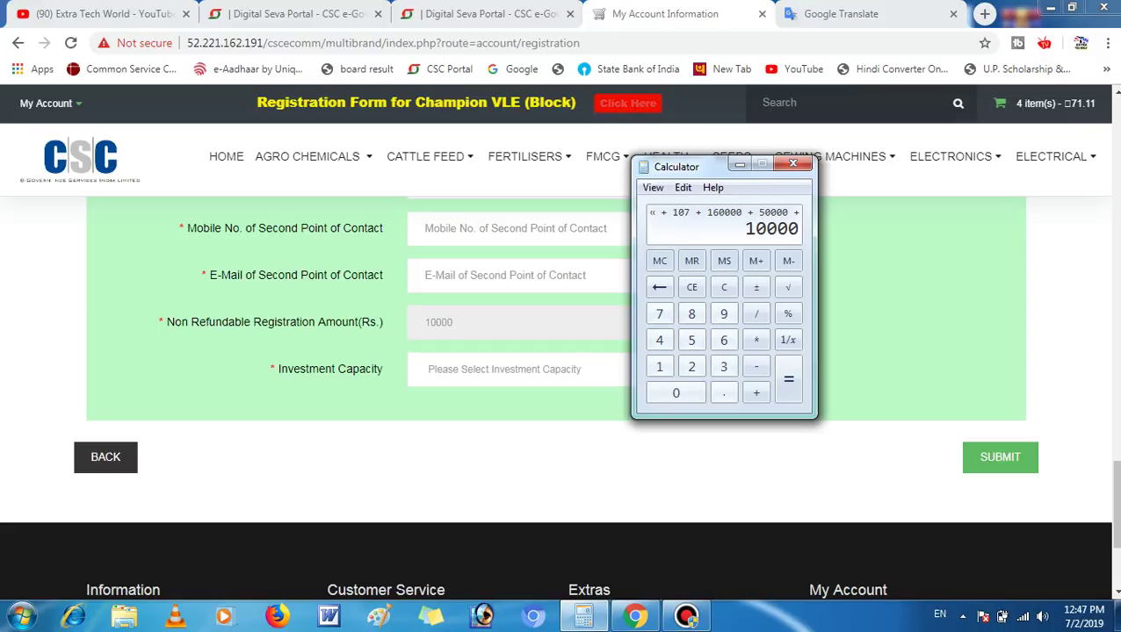
type("+")
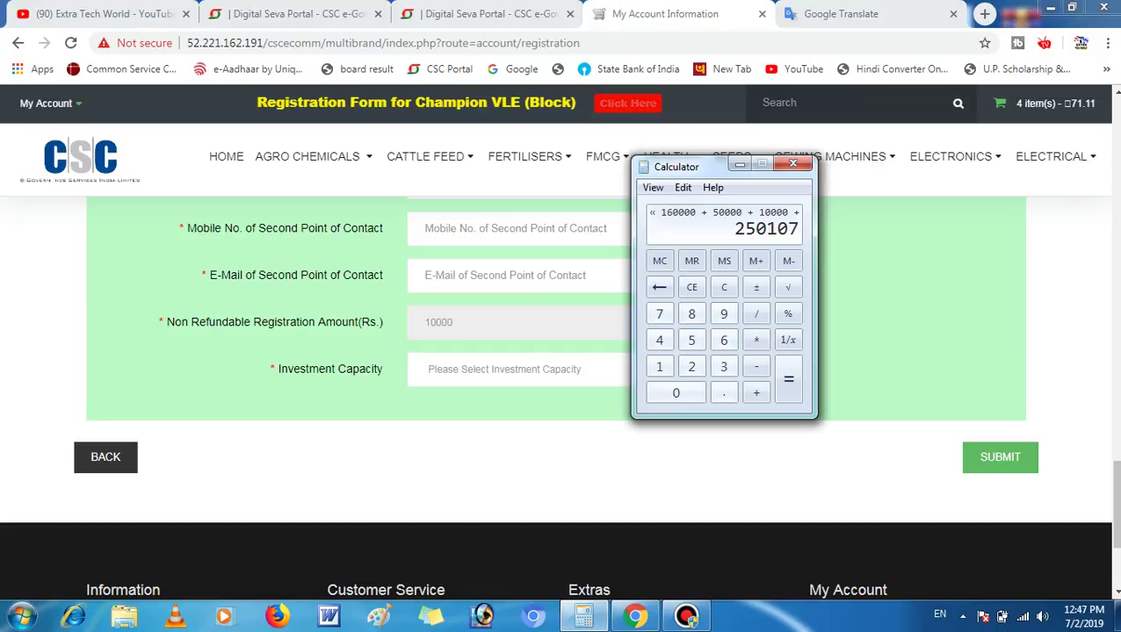
left_click(793, 164)
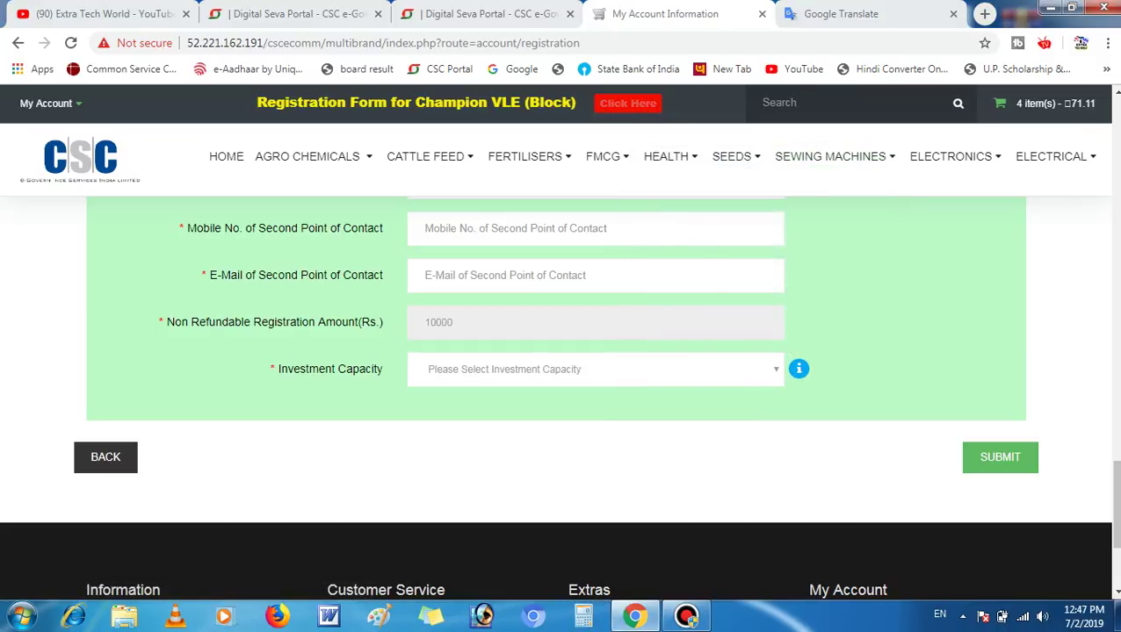
- Examine the Investment Capacity label and its available ranges, leaving the field on Please Select Investment Capacity
left_click(596, 369)
left_click(390, 373)
left_click_drag(387, 373, 319, 370)
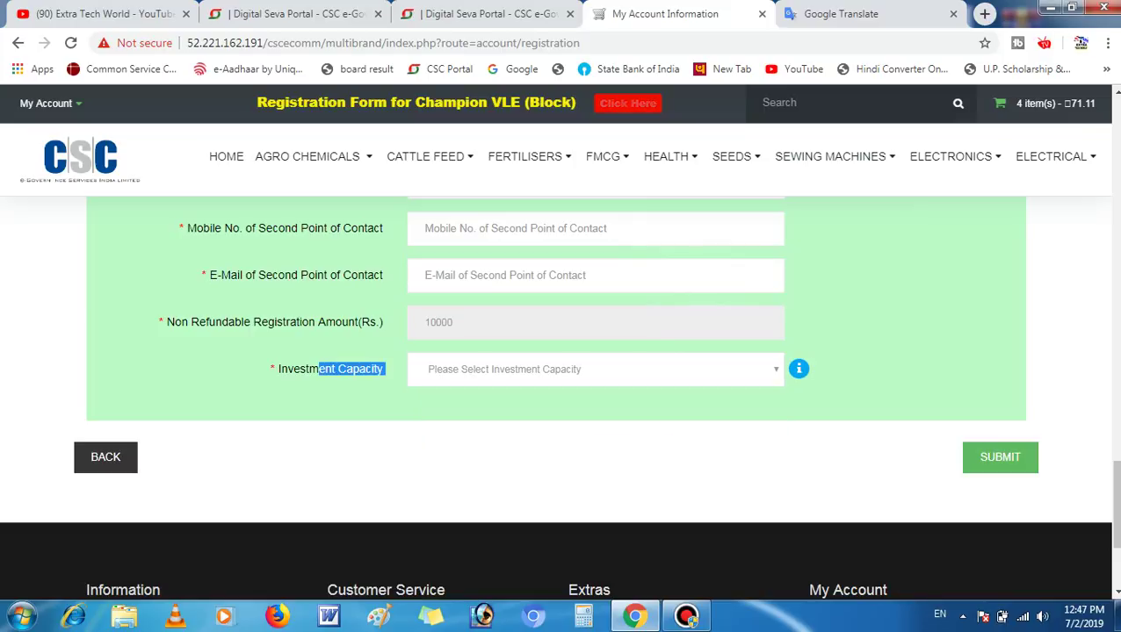
left_click(596, 370)
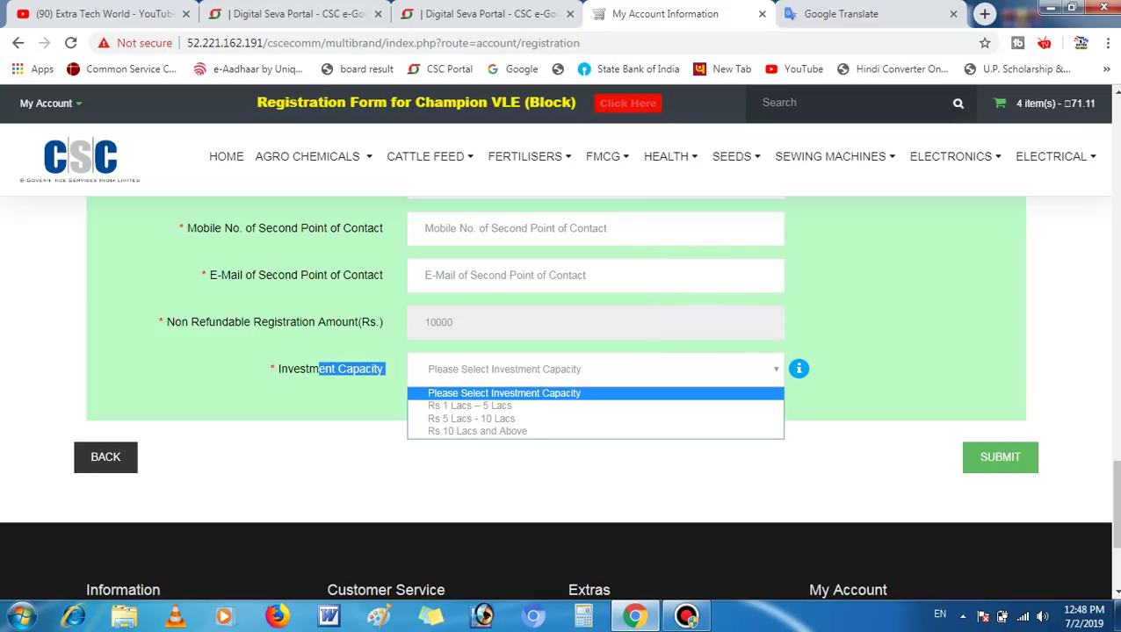
left_click(865, 378)
left_click(595, 370)
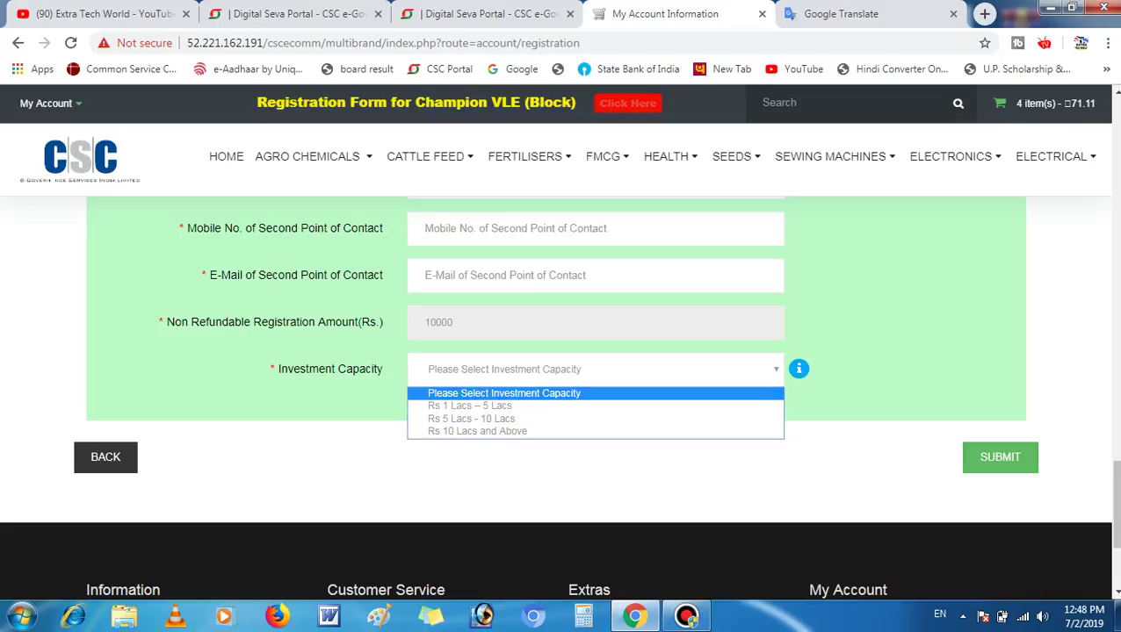
left_click(504, 392)
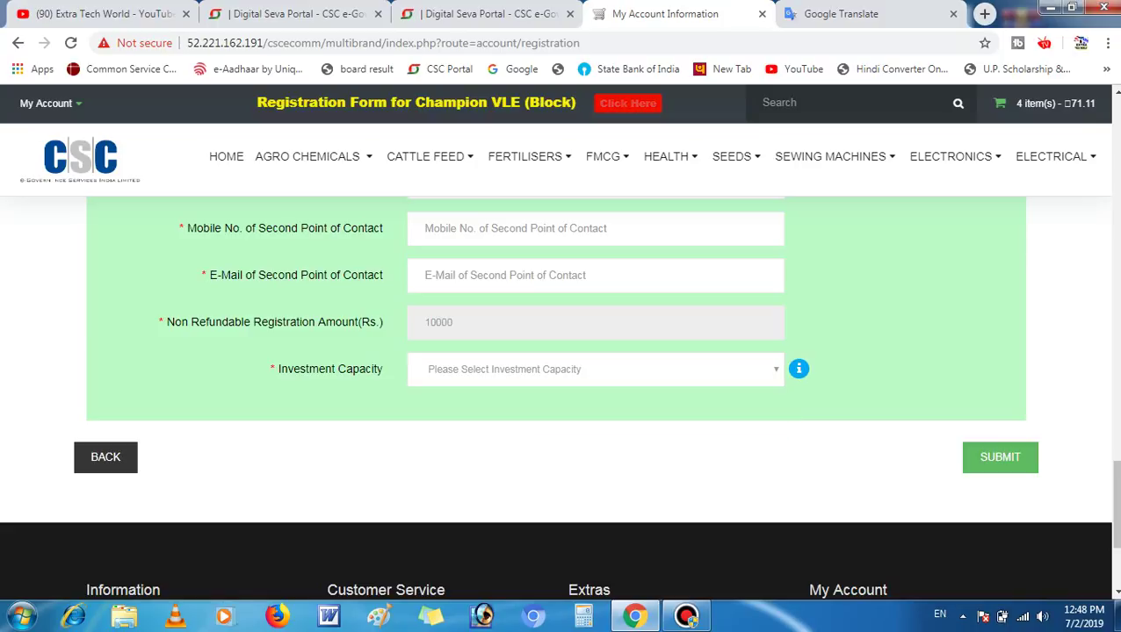
- Go back over the registration form to its heading and switch to the Extra Tech World YouTube channel page
scroll(556, 395, "up", 15)
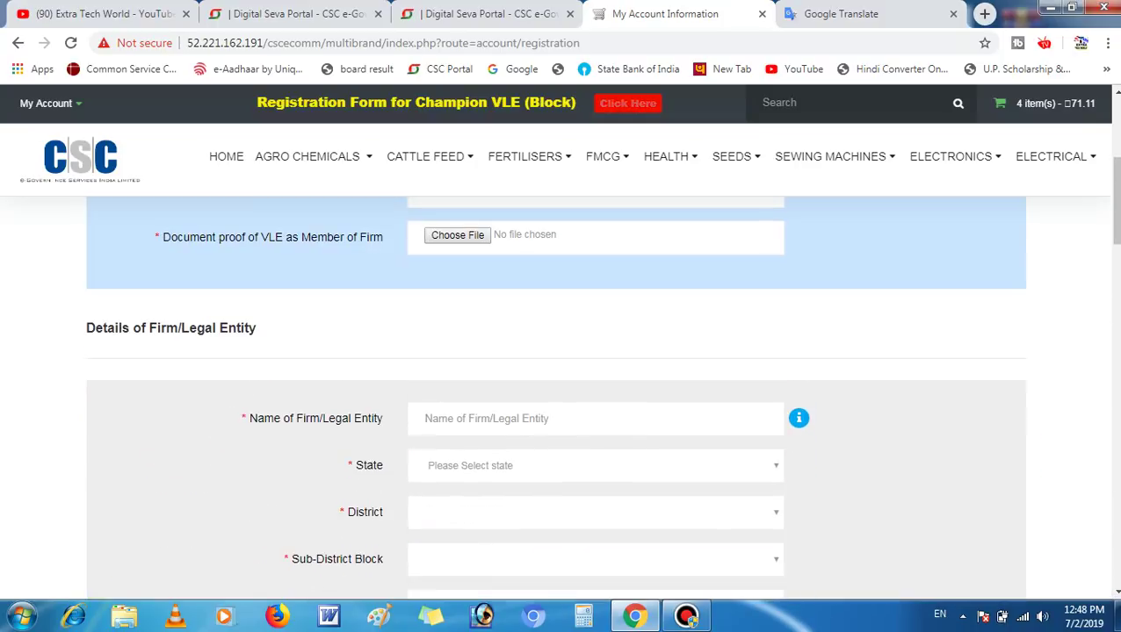
scroll(556, 395, "up", 4)
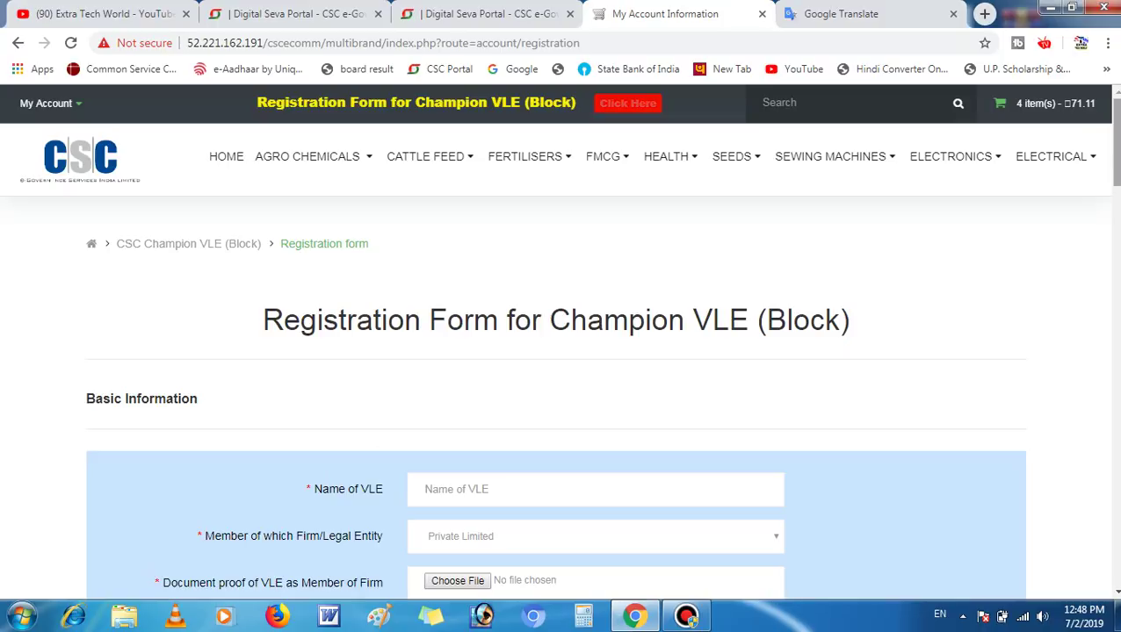
left_click(105, 14)
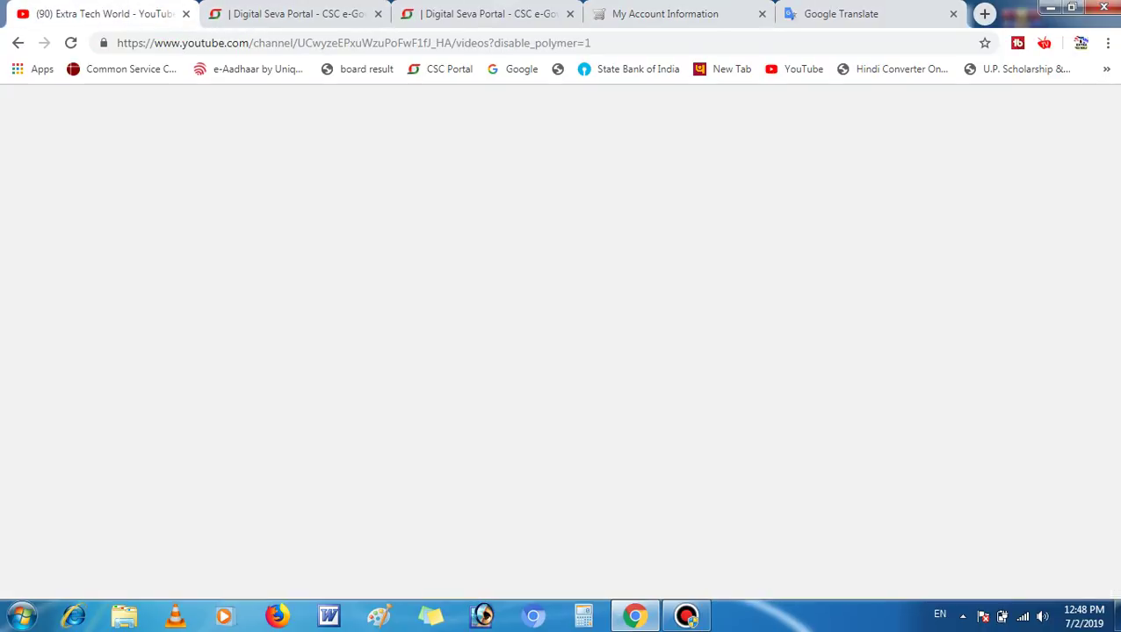